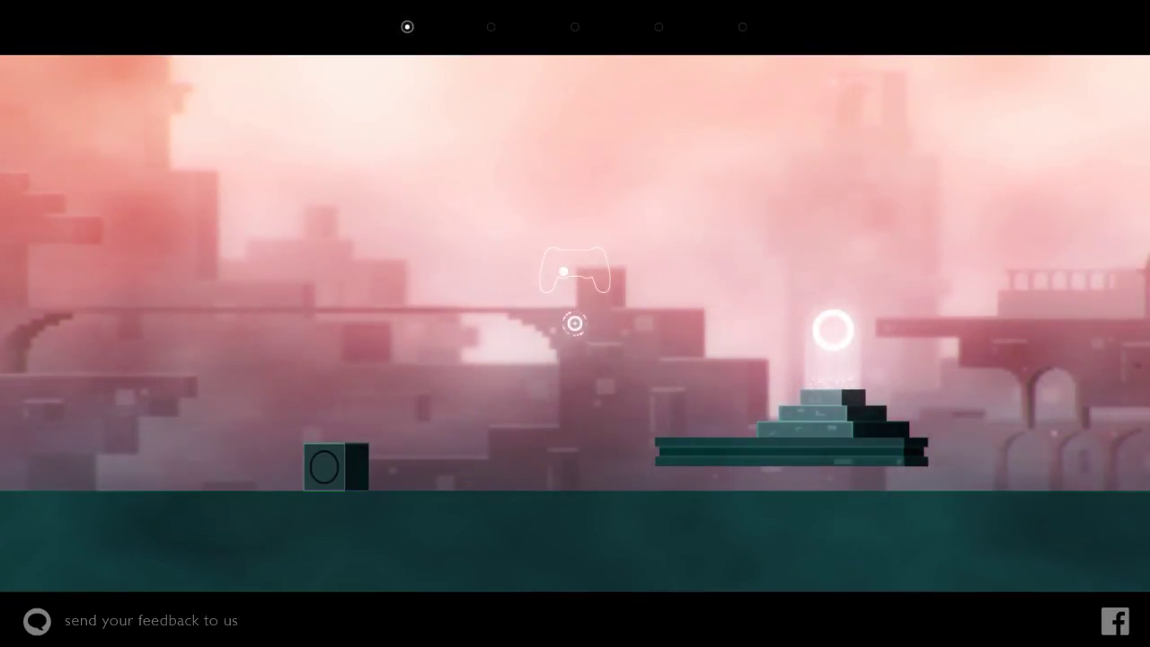
Step: Steer the orb left and right until it enters and possesses the circle block
{"action": "key", "text": "Right"}
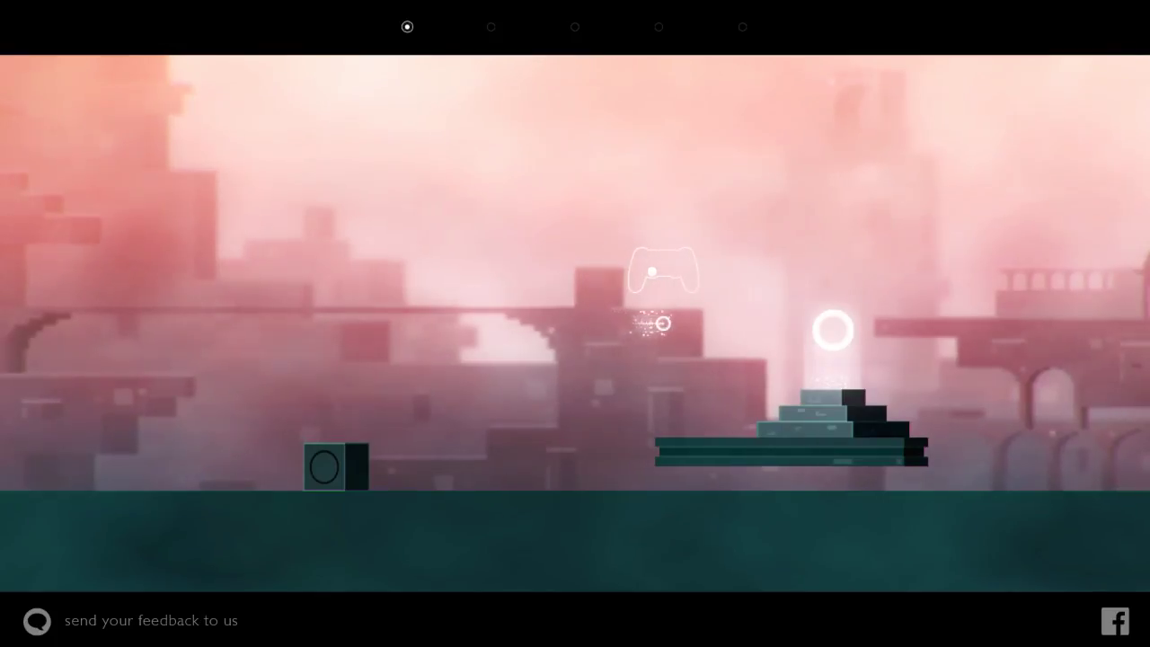
{"action": "key", "text": "Left"}
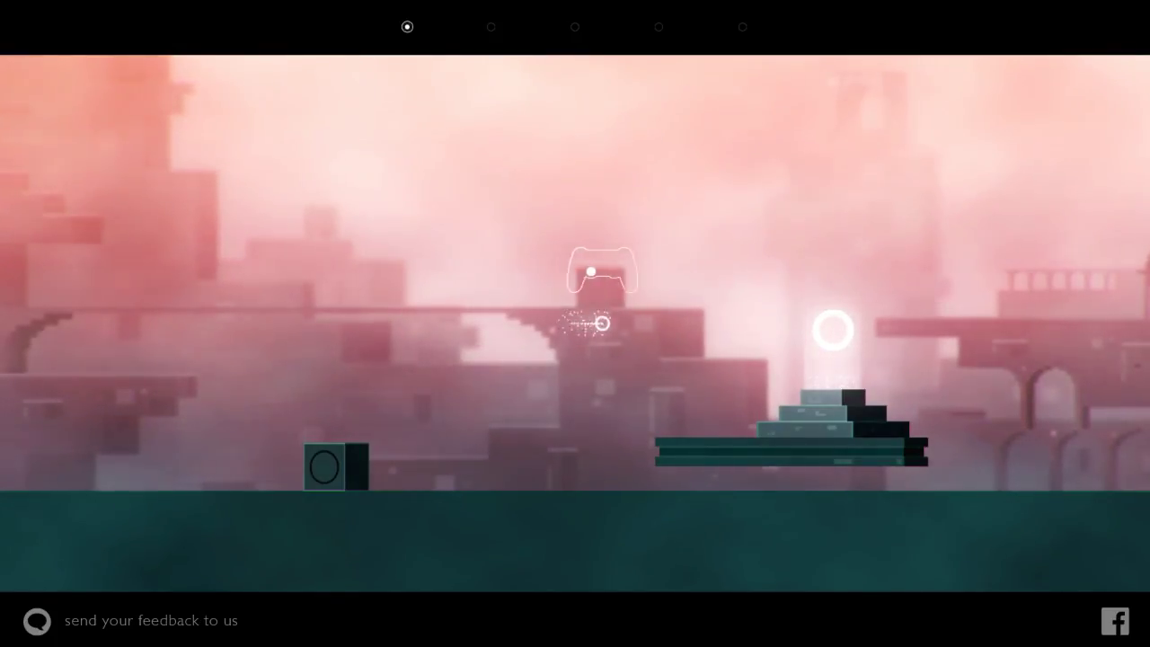
{"action": "key", "text": "Right"}
{"action": "key", "text": "Left"}
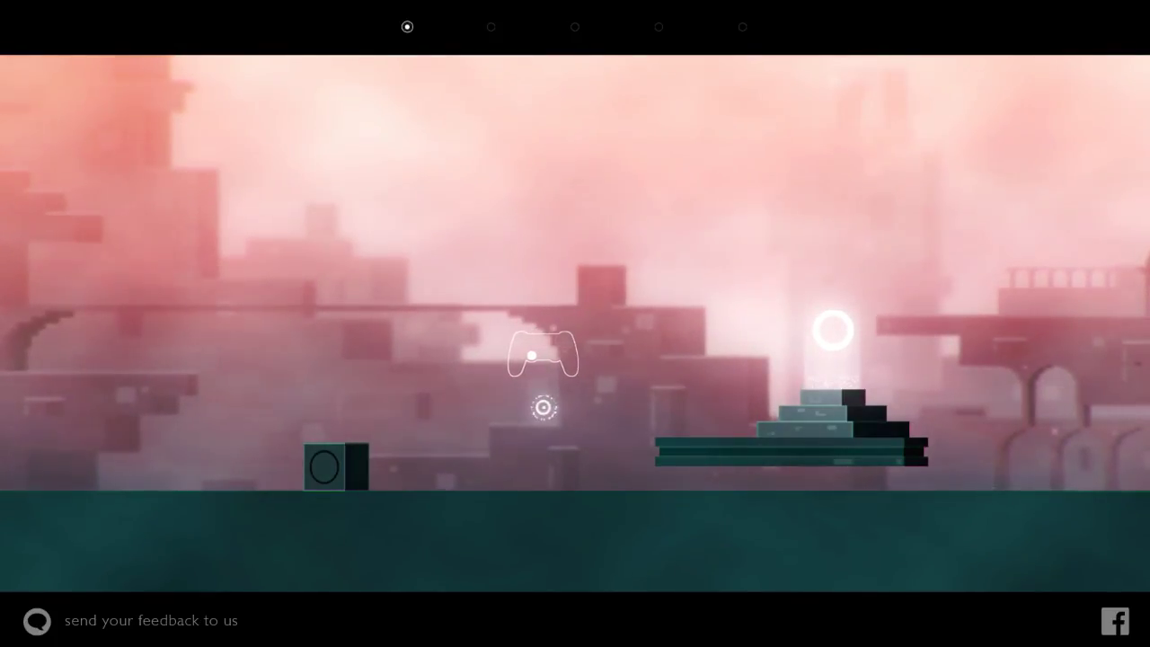
{"action": "key", "text": "Left"}
{"action": "key", "text": "Left"}
{"action": "key", "text": "Left"}
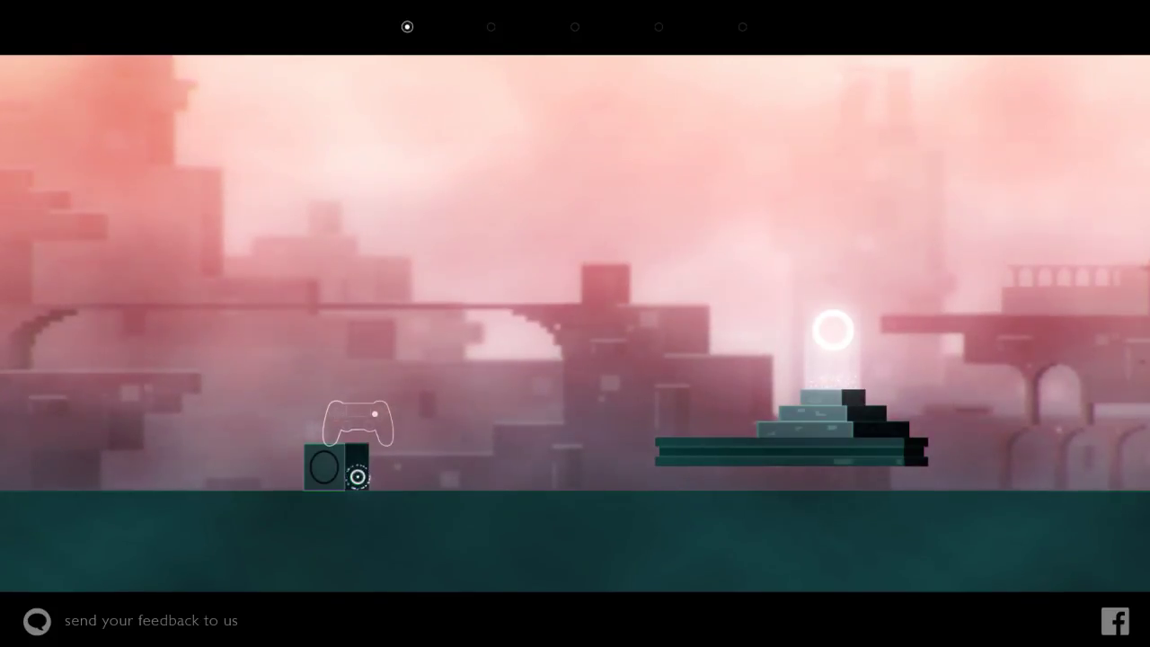
{"action": "key", "text": "Right"}
{"action": "key", "text": "Right"}
{"action": "key", "text": "Right"}
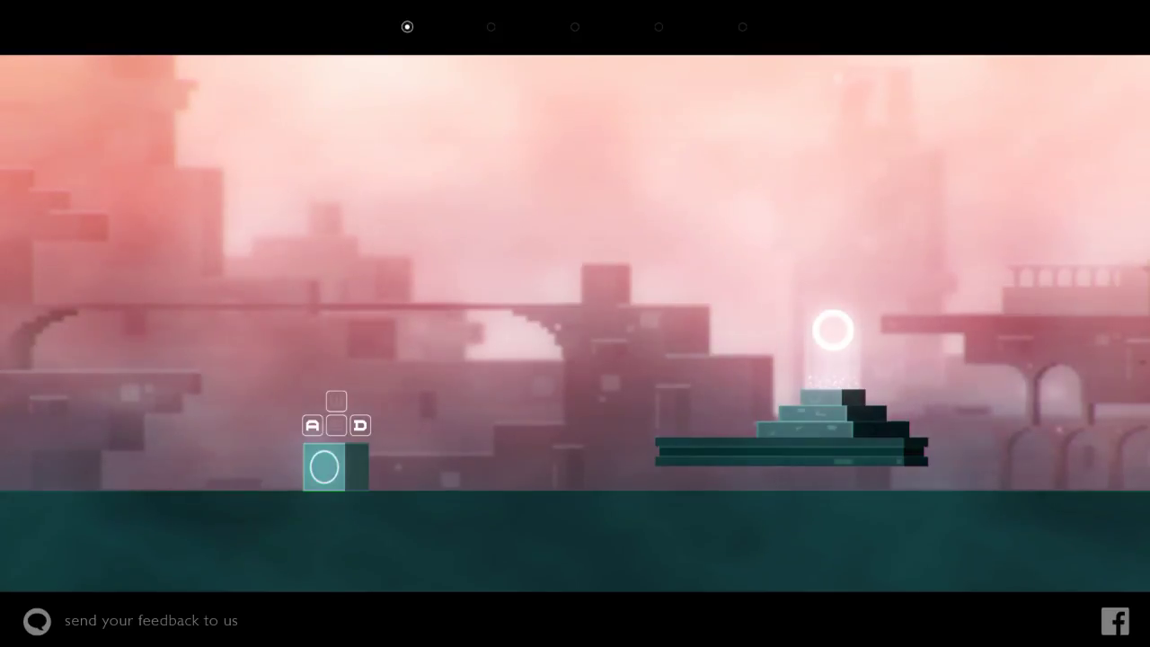
Step: Roll the circle block right and hop it up the pedestal steps into the ring
{"action": "key", "text": "d"}
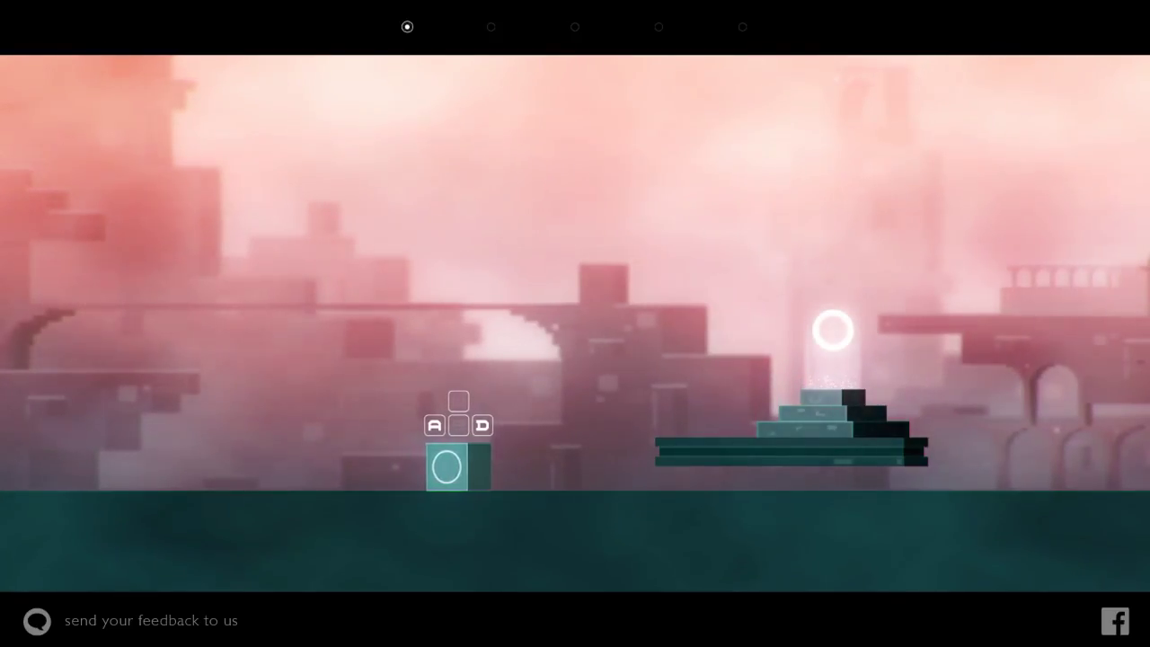
{"action": "key", "text": "a"}
{"action": "key", "text": "d"}
{"action": "key", "text": "d"}
{"action": "key", "text": "w"}
{"action": "key", "text": "d"}
{"action": "key", "text": "w"}
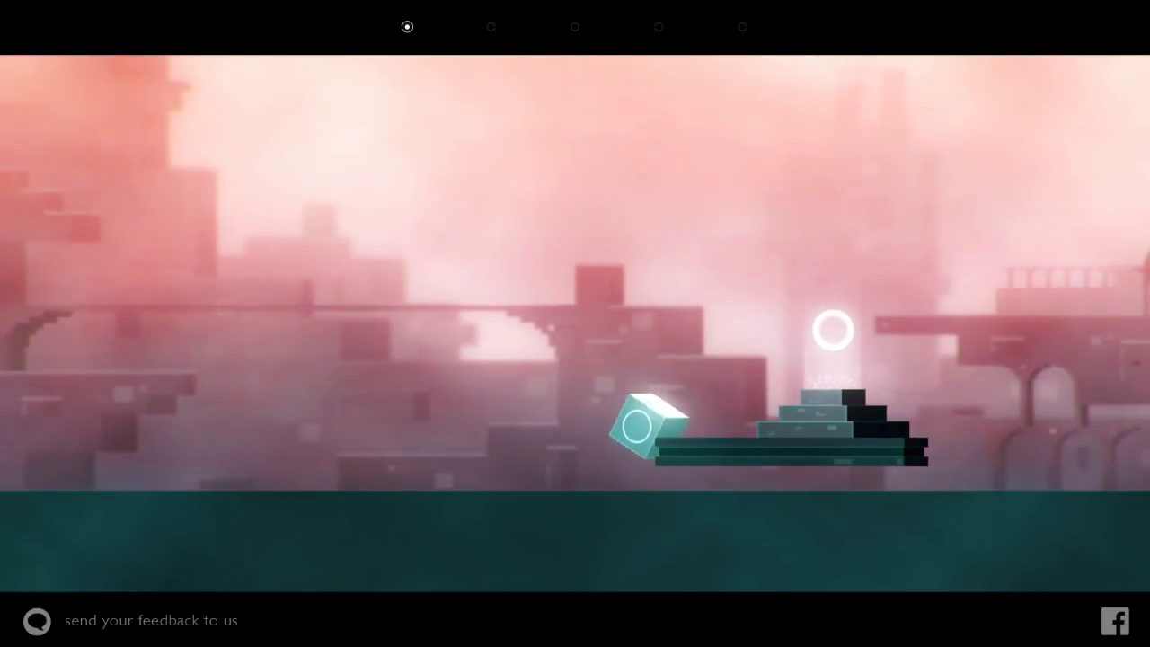
{"action": "key", "text": "w"}
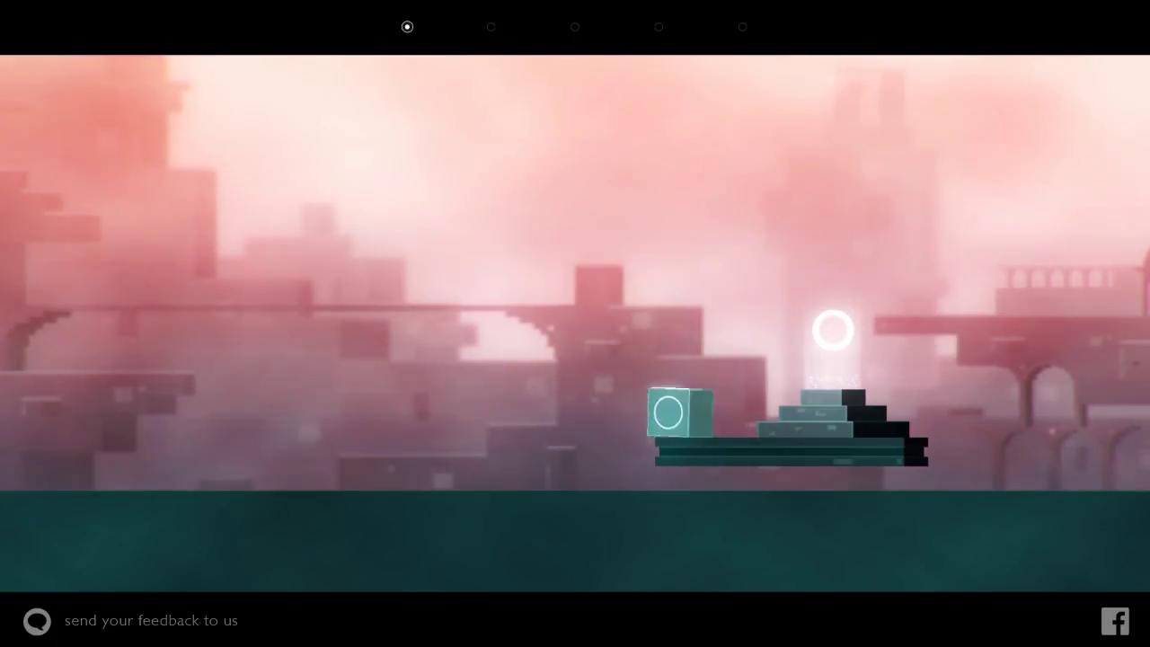
{"action": "key", "text": "d"}
{"action": "key", "text": "w"}
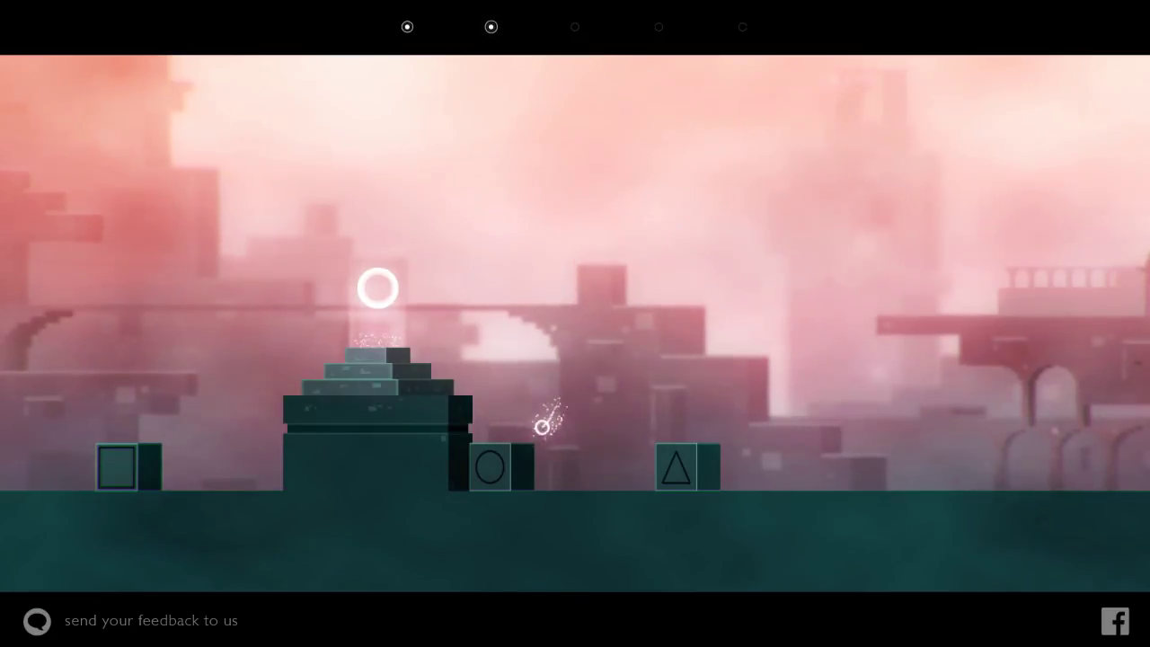
Step: Roll the triangle block over the pedestal down to its left base
{"action": "left_click", "coordinate": [492, 466]}
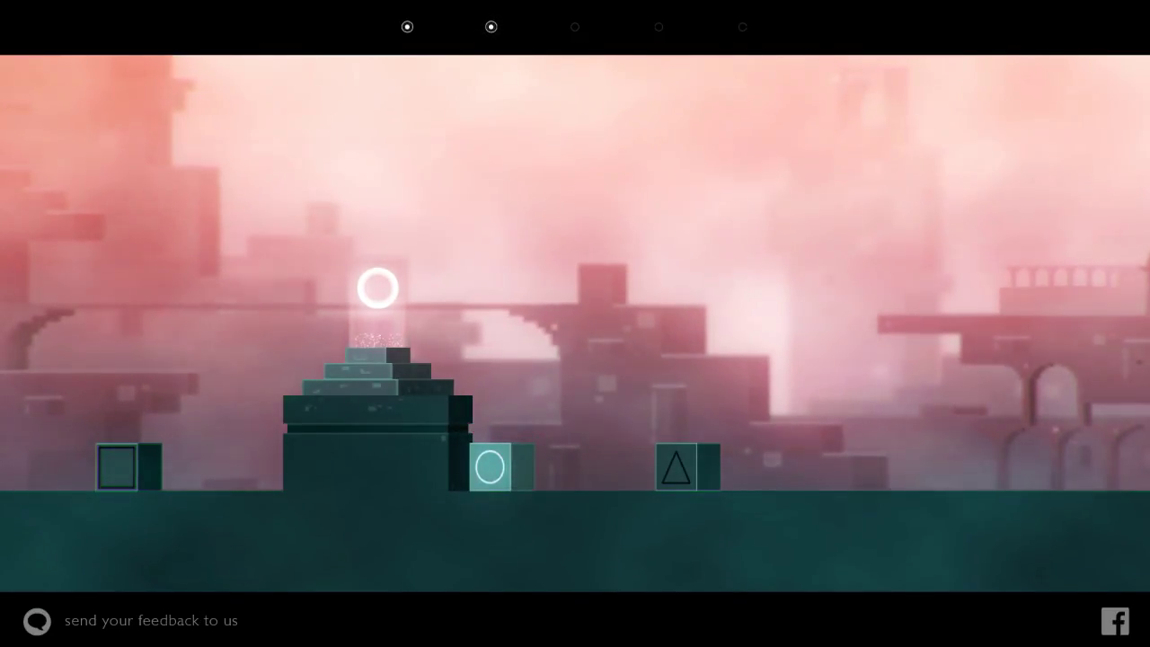
{"action": "key", "text": "Left"}
{"action": "left_click", "coordinate": [491, 467]}
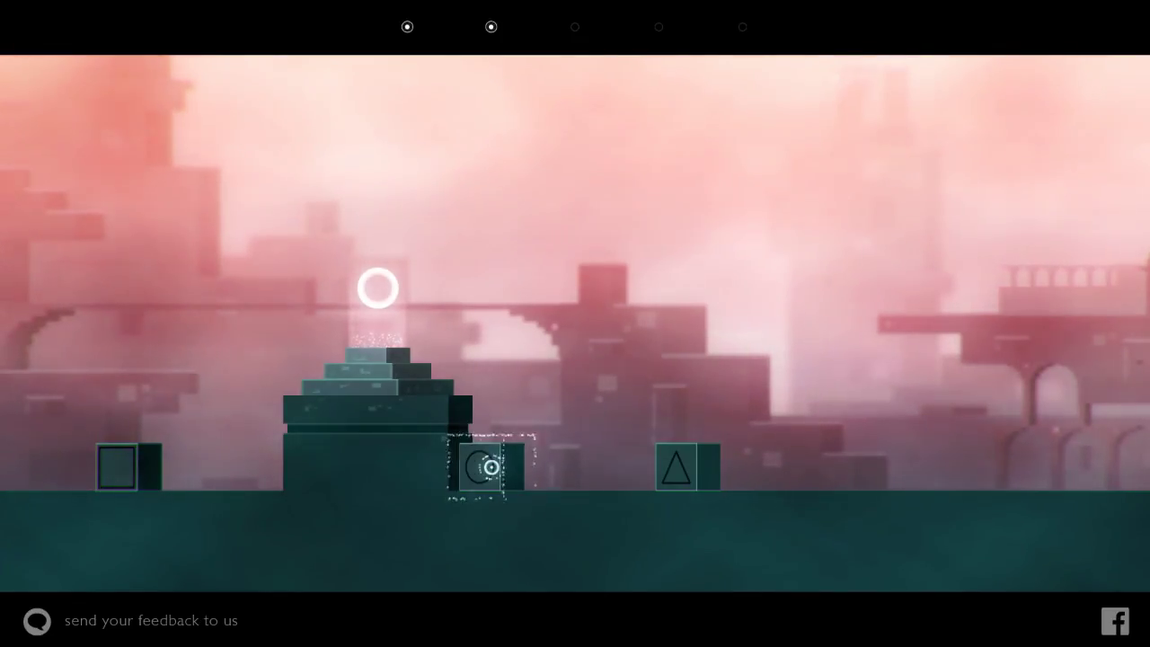
{"action": "left_click", "coordinate": [676, 466]}
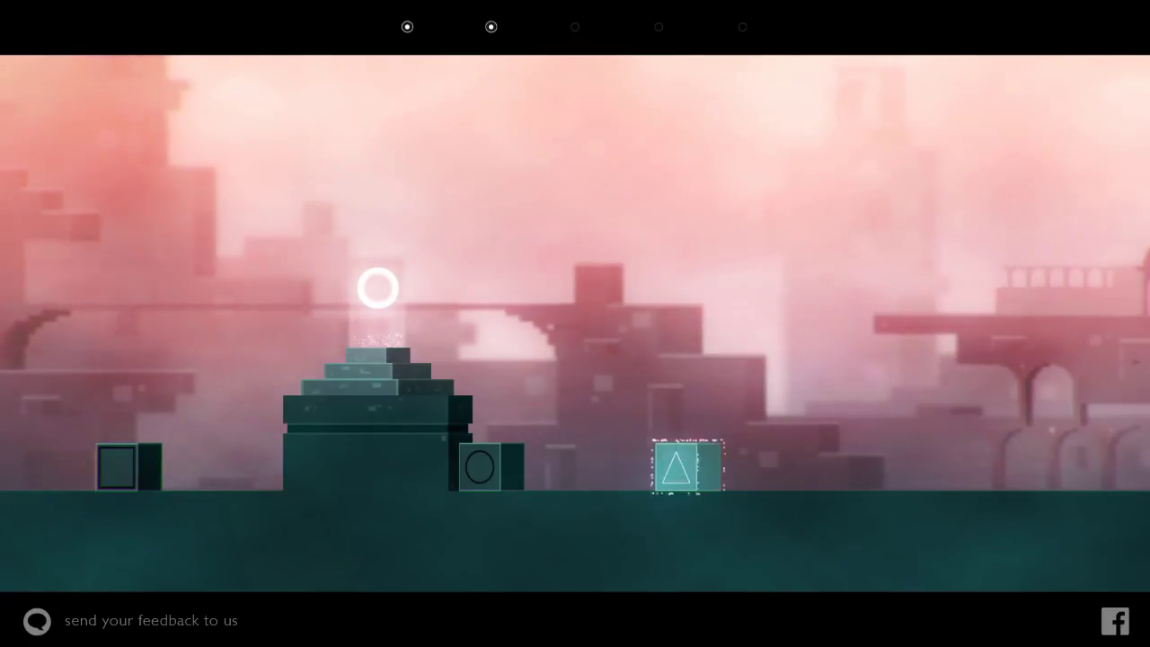
{"action": "key", "text": "Left"}
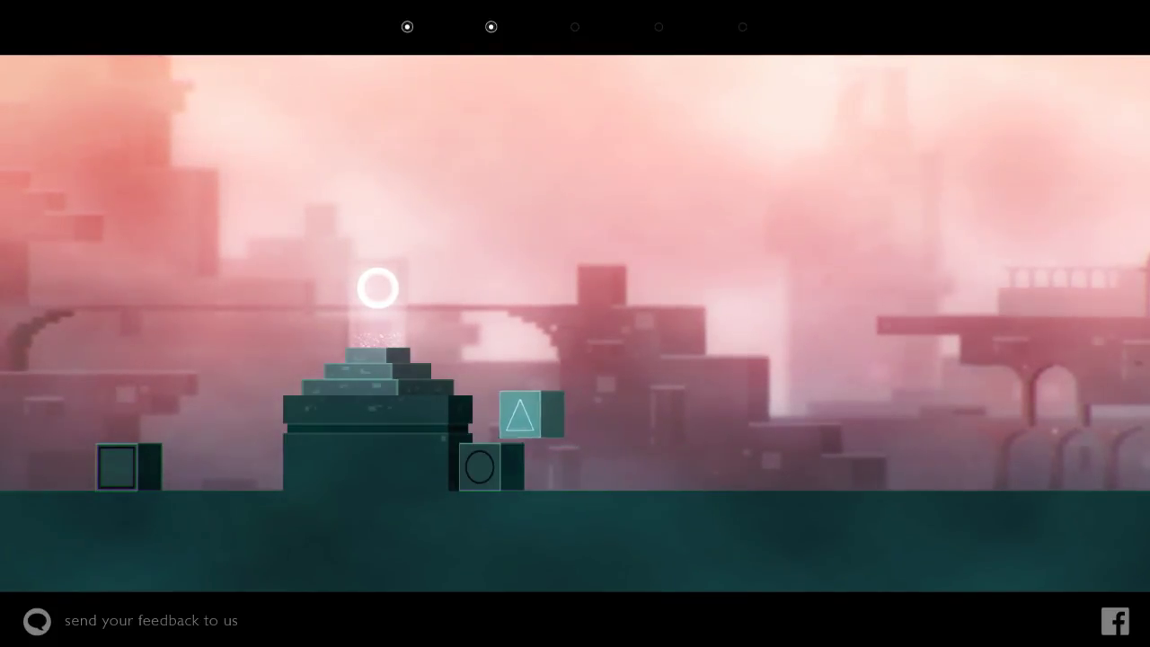
{"action": "key", "text": "Left"}
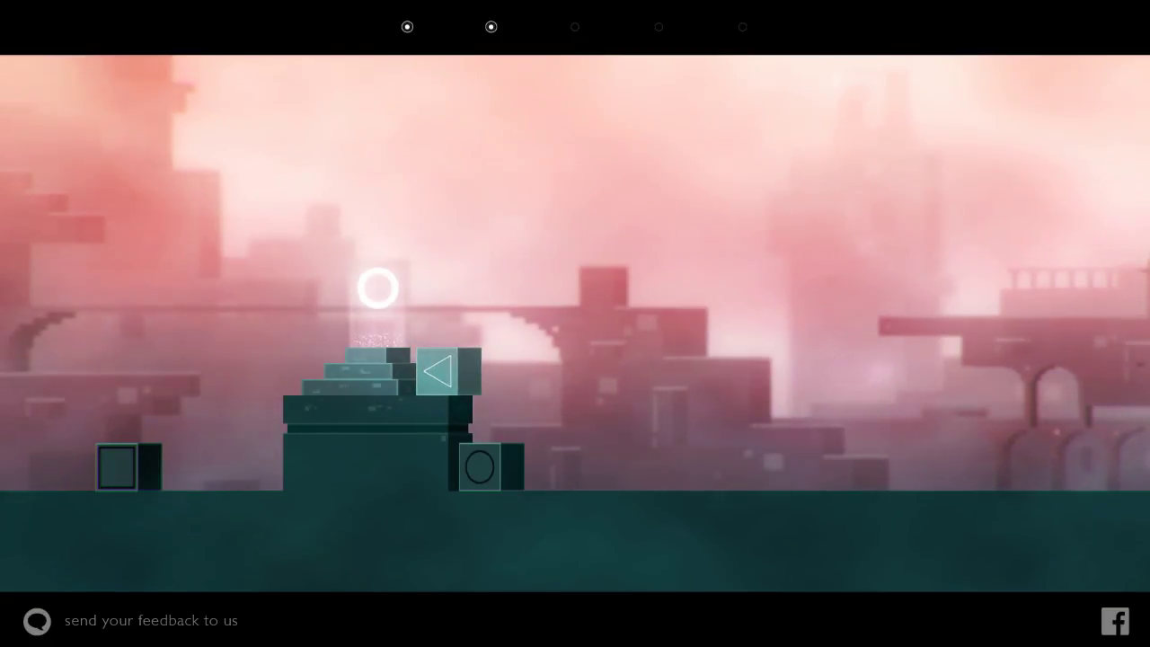
{"action": "key", "text": "Left"}
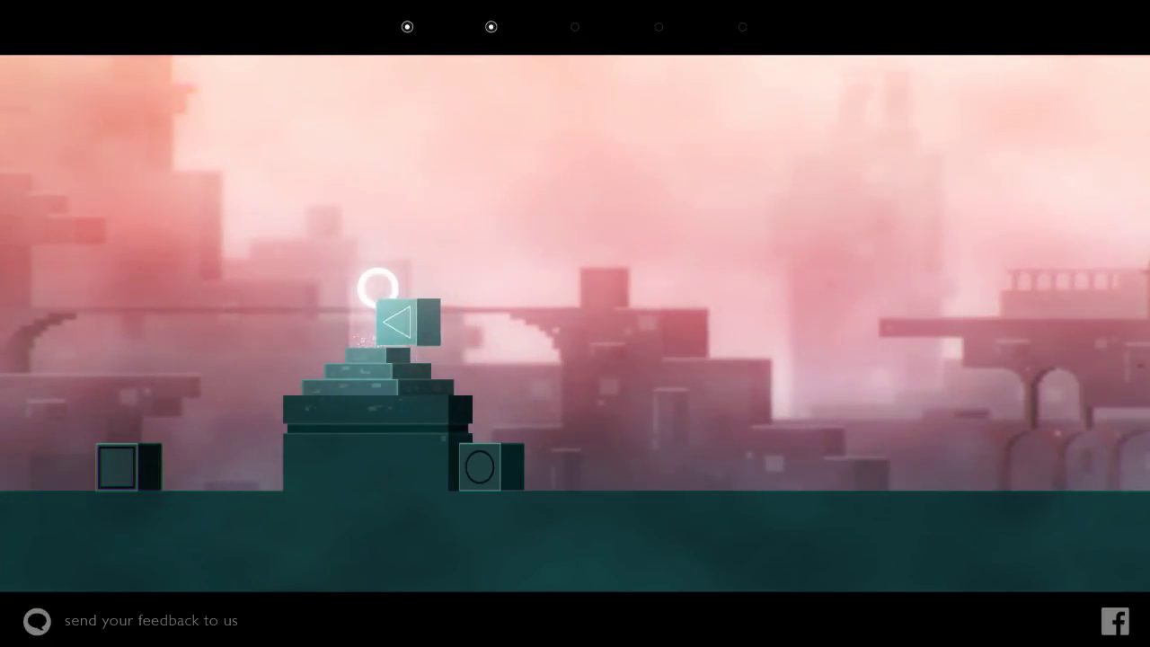
{"action": "key", "text": "Left"}
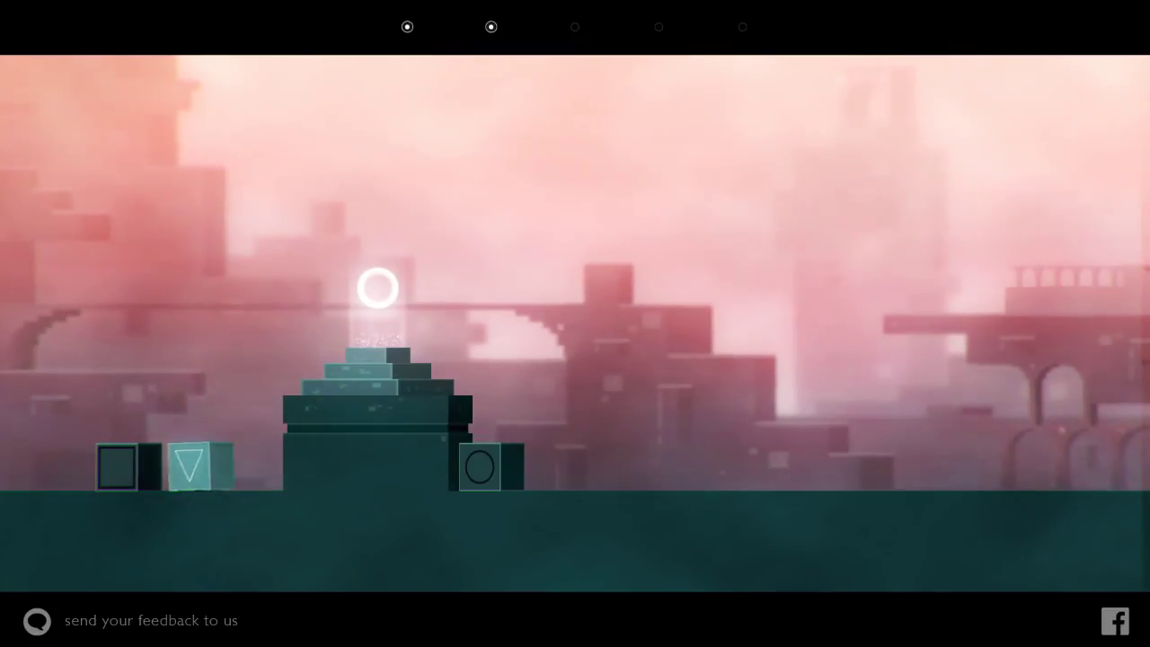
{"action": "key", "text": "Right"}
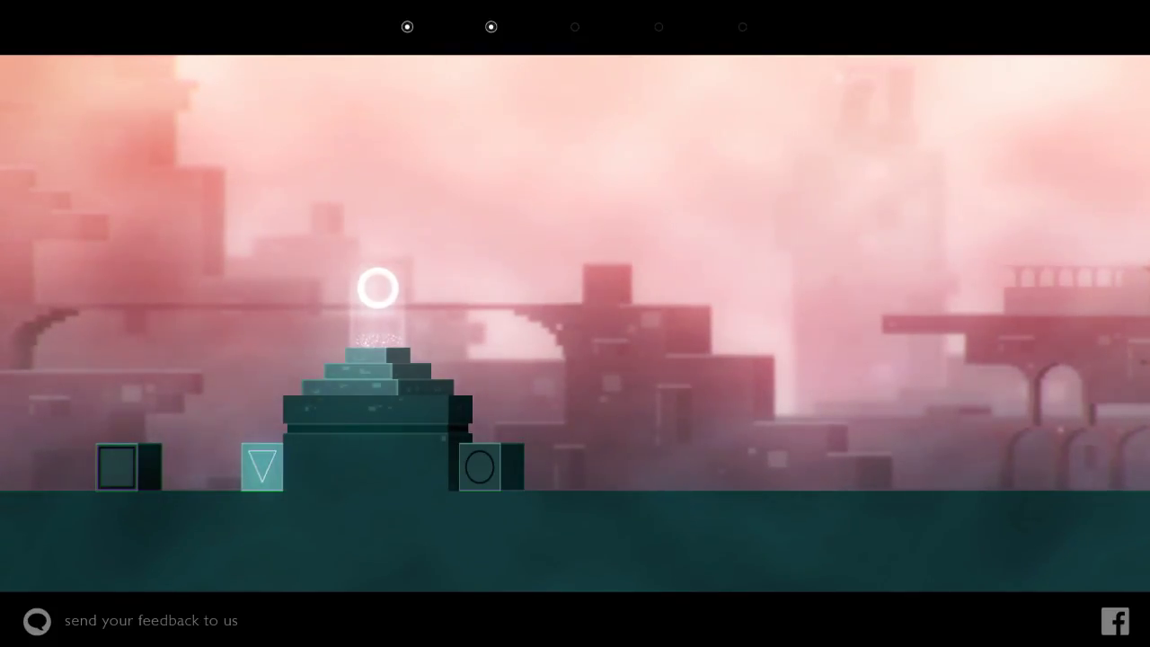
Step: Climb the square block over the triangle to the top step beneath the ring
{"action": "key", "text": "Left"}
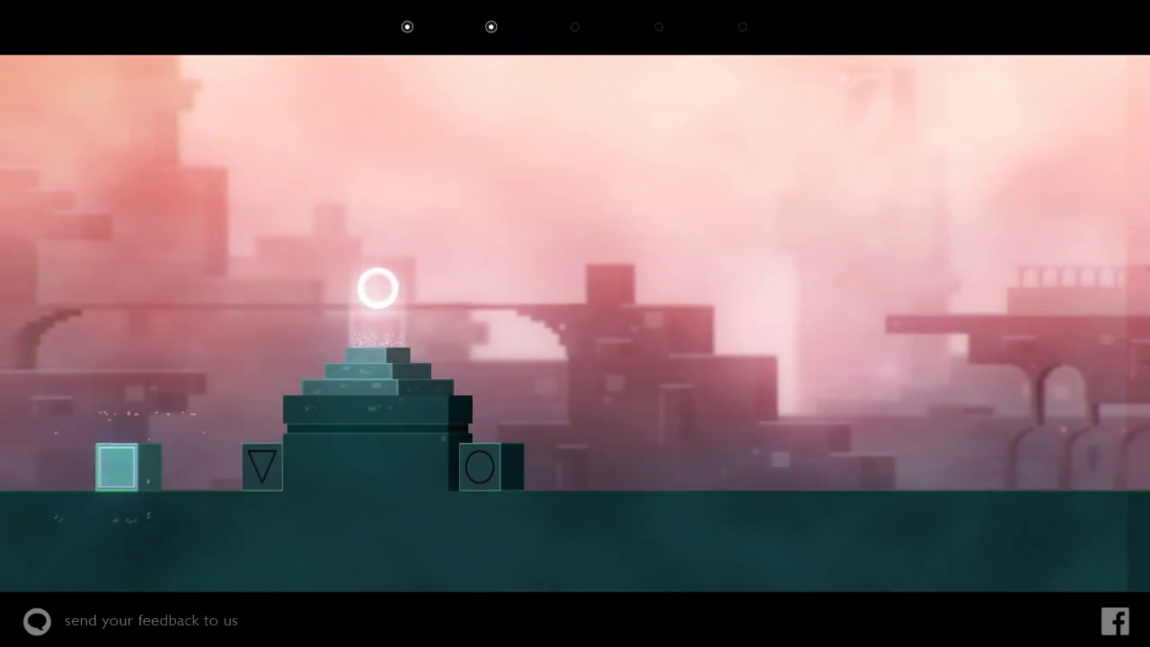
{"action": "key", "text": "Right"}
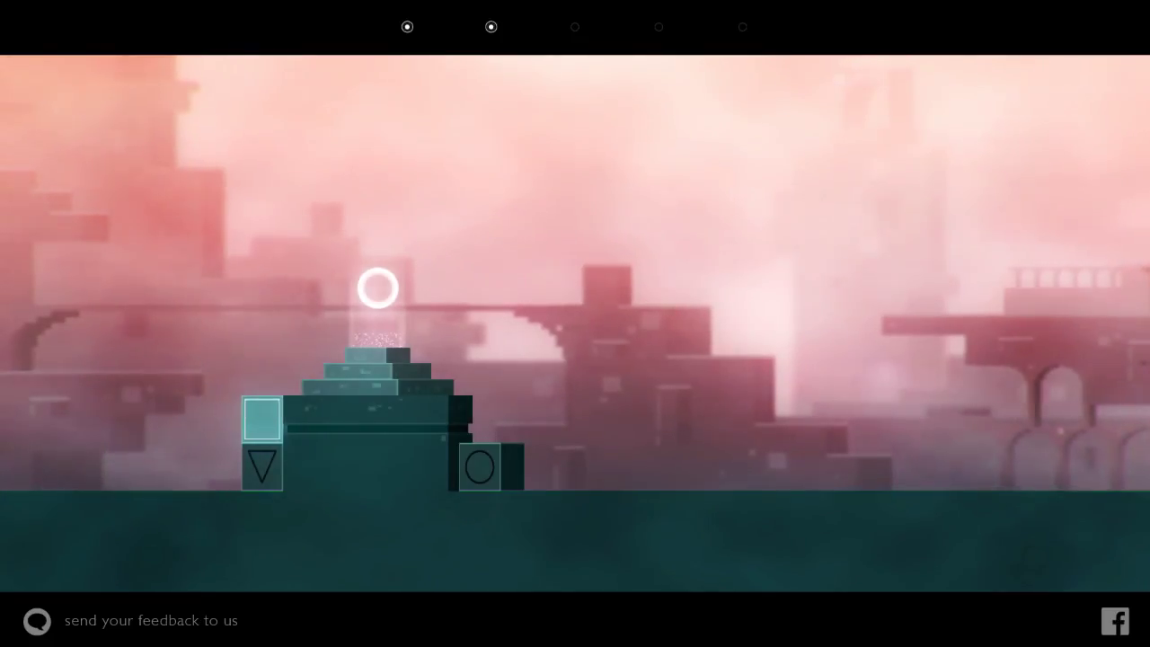
{"action": "key", "text": "Right"}
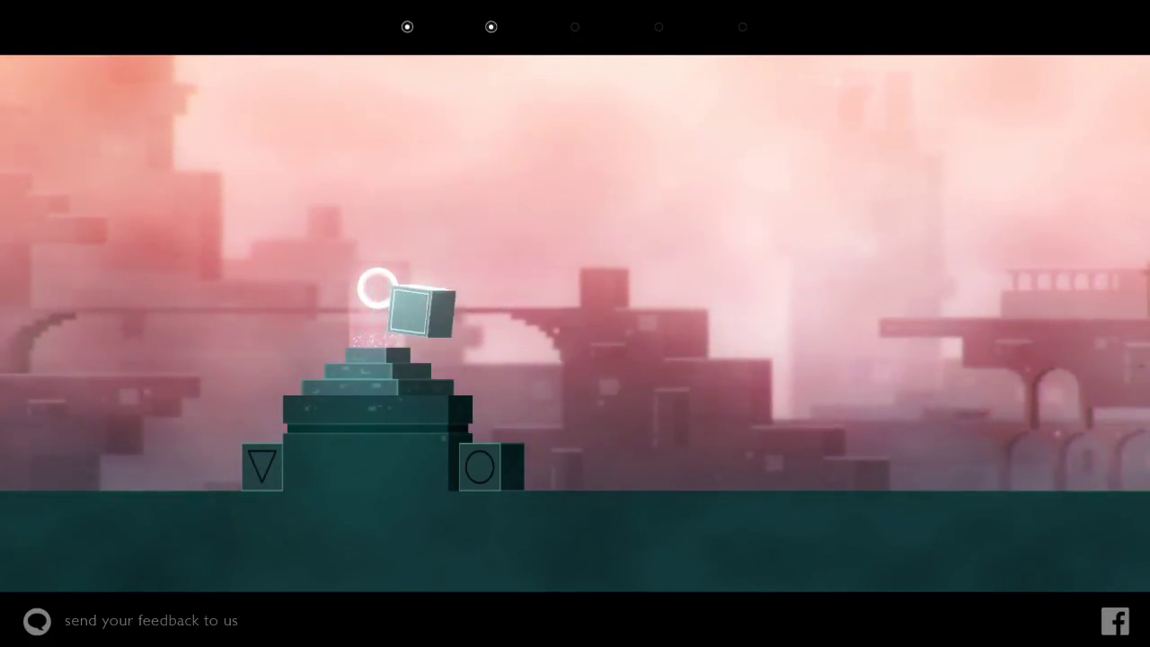
{"action": "key", "text": "Left"}
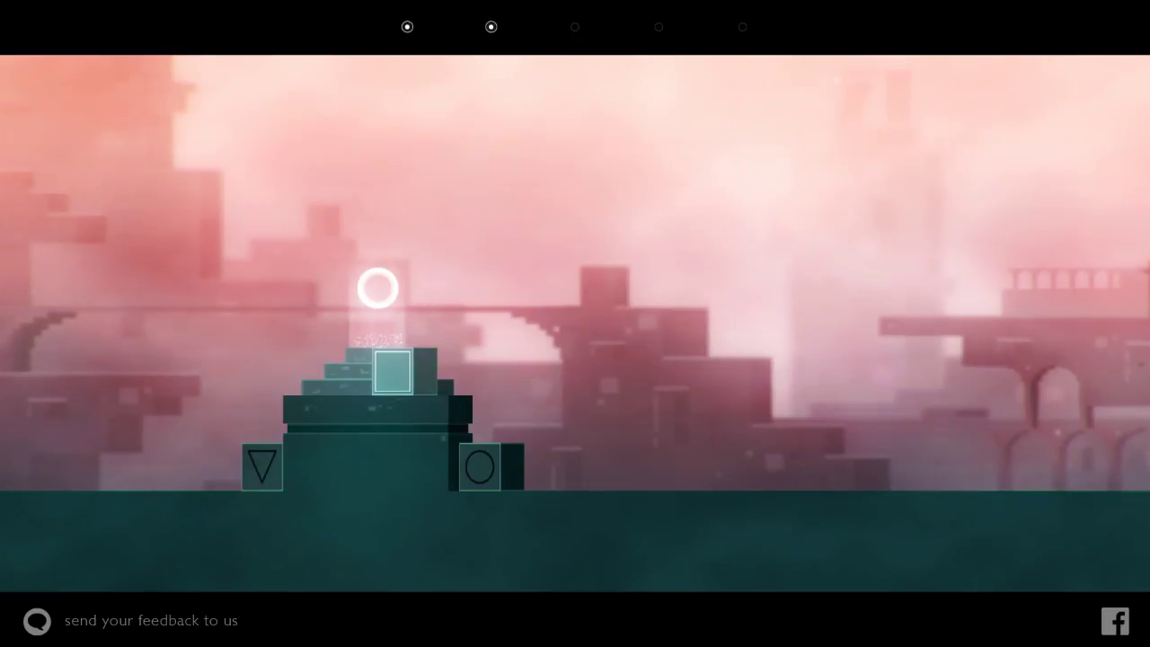
{"action": "key", "text": "Left"}
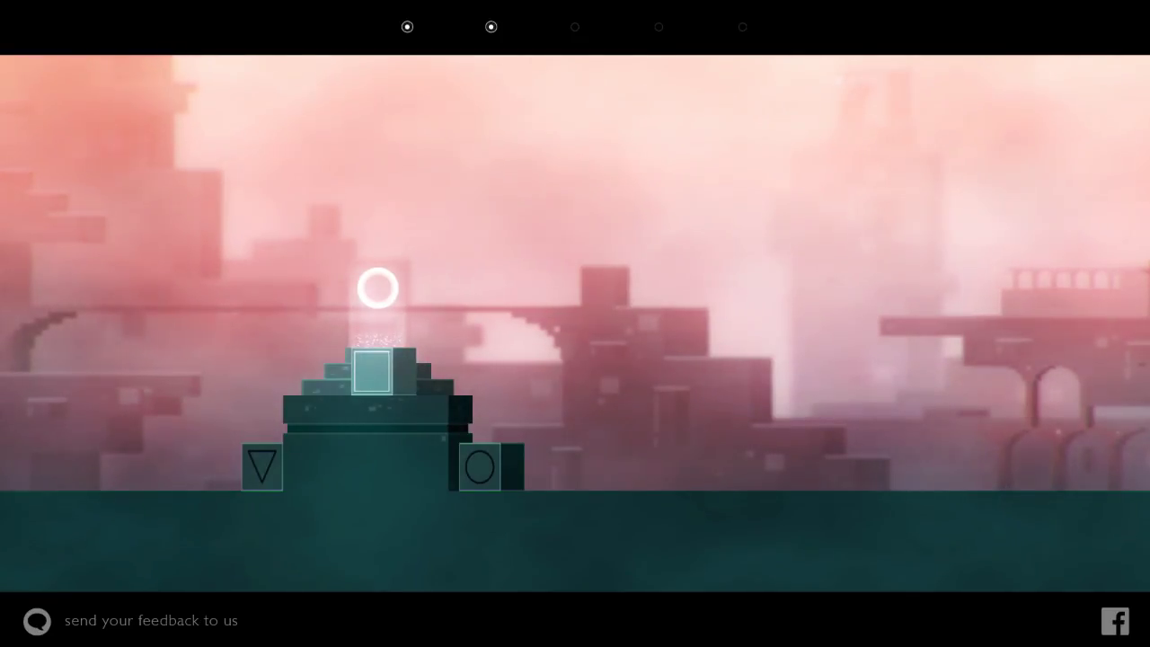
Step: Drop the circle block to the ground and slide it right and back
{"action": "key", "text": "Tab"}
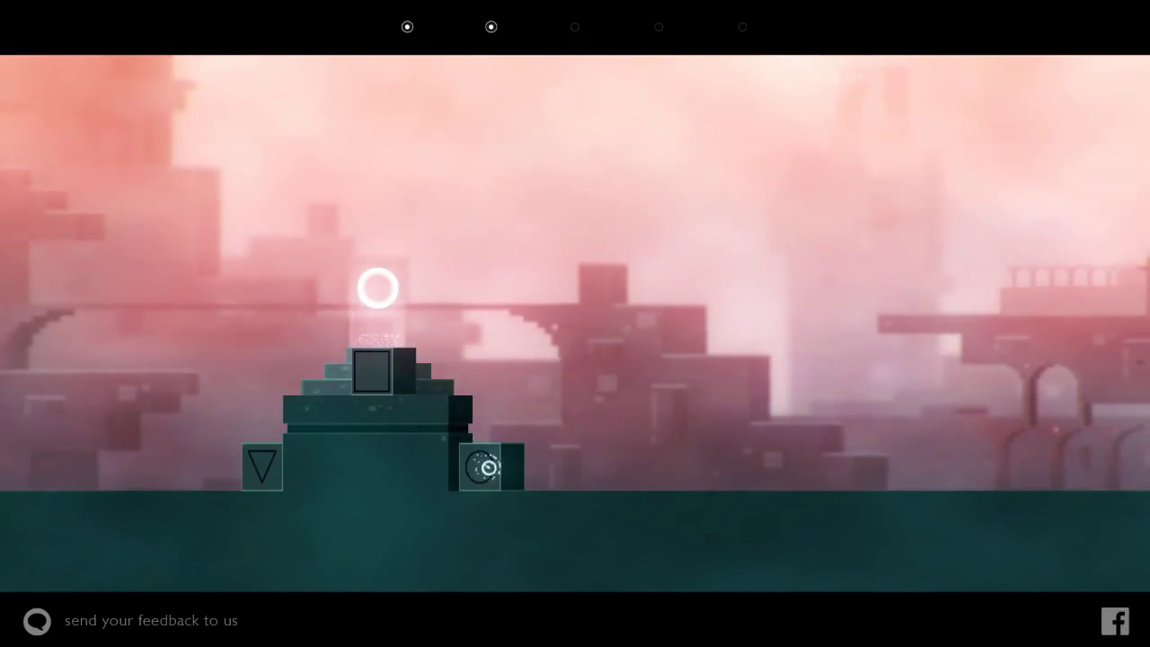
{"action": "key", "text": "Left"}
{"action": "key", "text": "Down"}
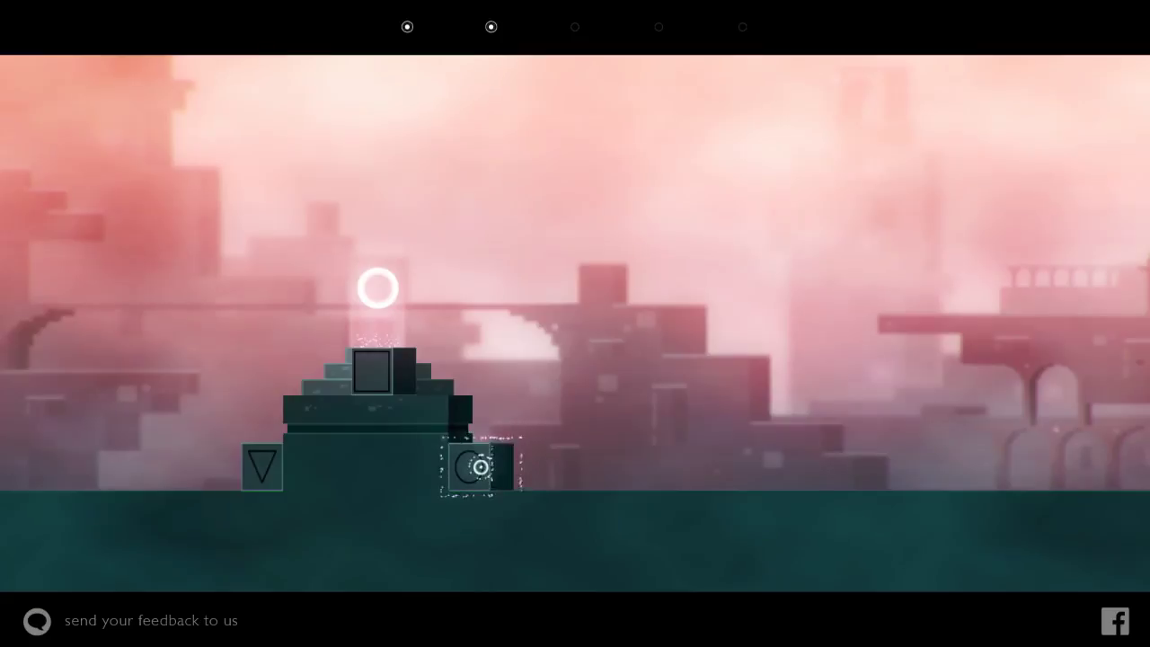
{"action": "left_click", "coordinate": [490, 470]}
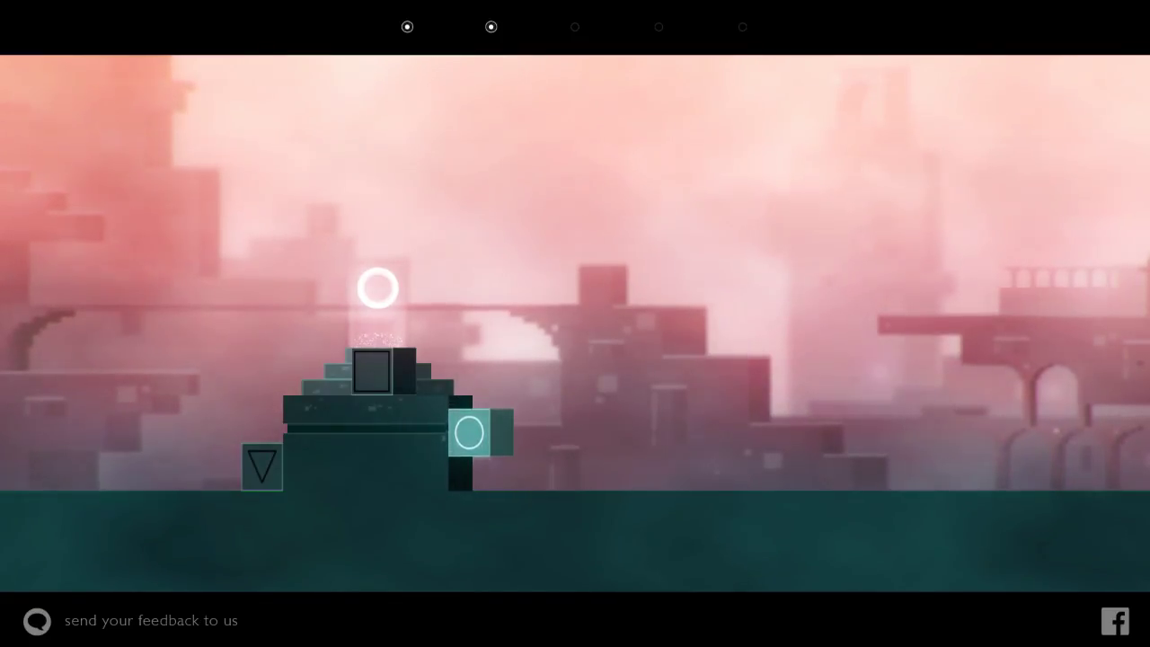
{"action": "key", "text": "Right"}
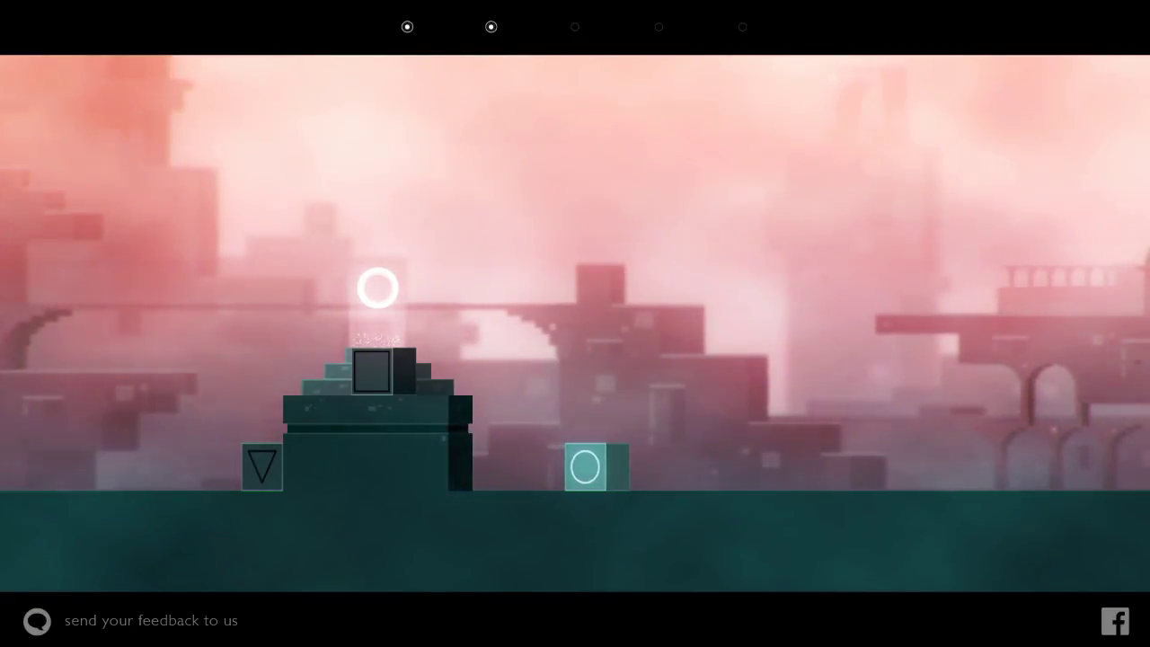
{"action": "key", "text": "Left"}
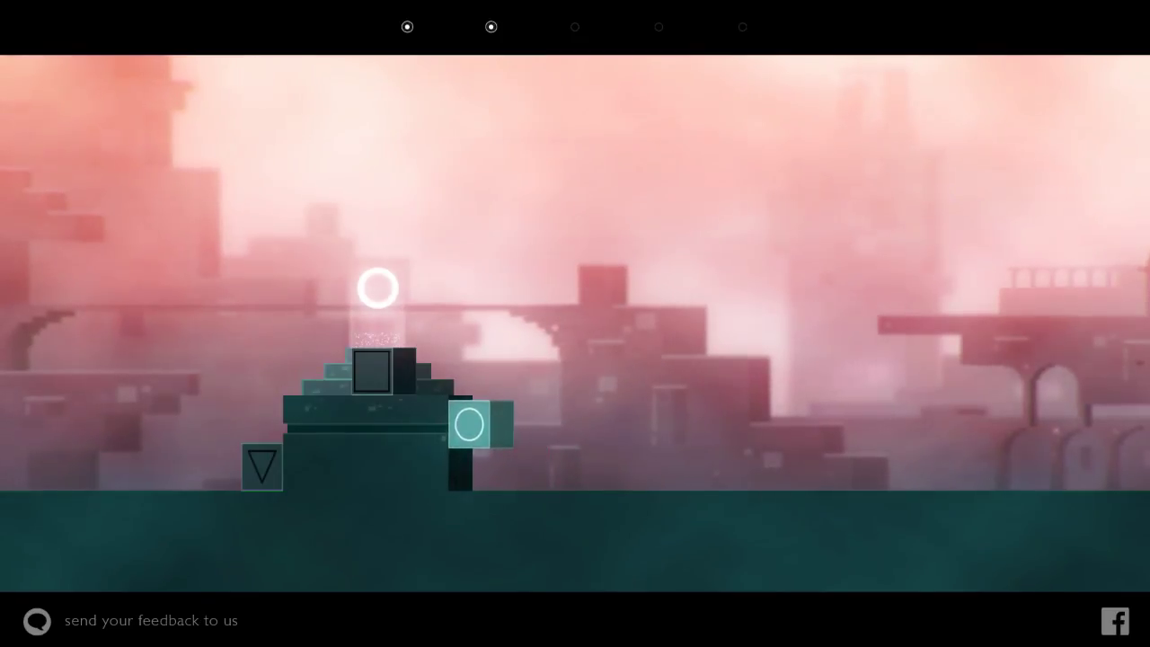
Step: Move the triangle block up and down between the ground and left ledge
{"action": "left_click", "coordinate": [262, 467]}
{"action": "key", "text": "Up"}
{"action": "key", "text": "Down"}
{"action": "key", "text": "Up"}
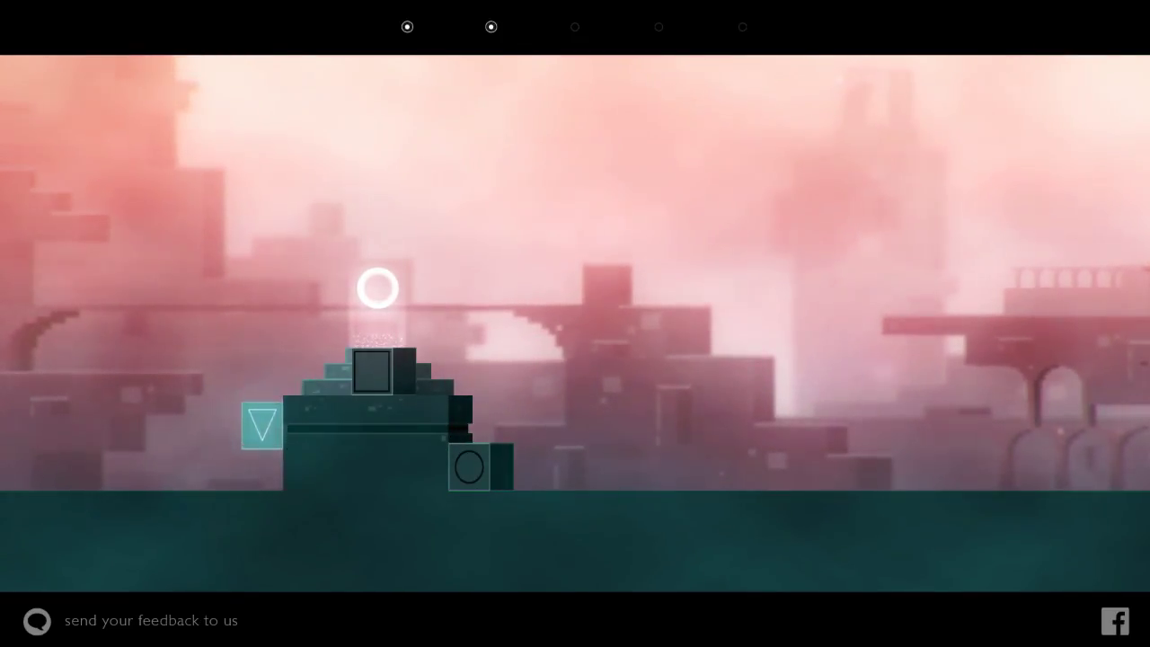
{"action": "key", "text": "Down"}
{"action": "key", "text": "Up"}
{"action": "key", "text": "Down"}
{"action": "key", "text": "Right"}
{"action": "key", "text": "Right"}
Step: Pass control through the circle block to the square block and lower it
{"action": "key", "text": "Up"}
{"action": "key", "text": "Down"}
{"action": "key", "text": "Up"}
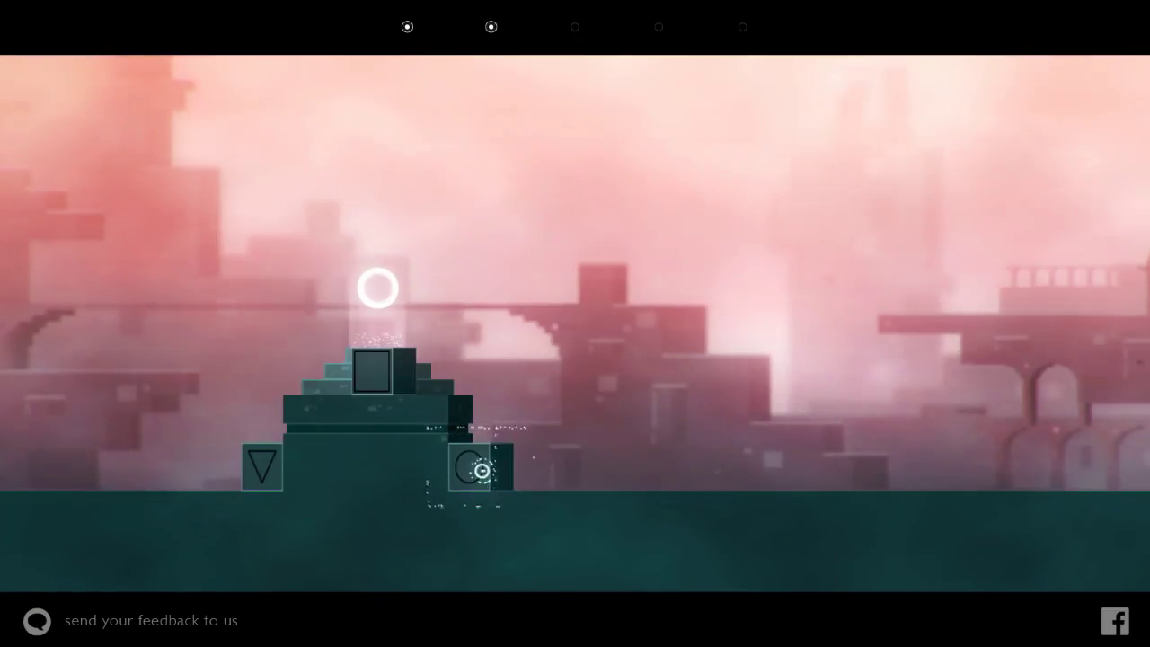
{"action": "key", "text": "Up"}
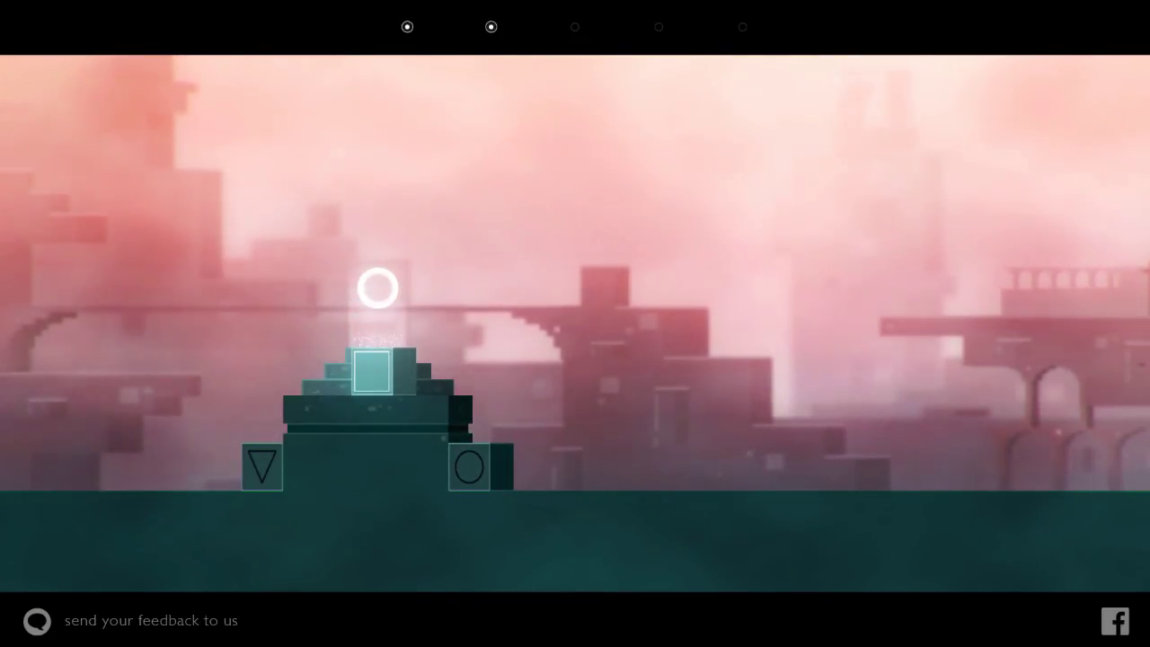
{"action": "key", "text": "Down"}
{"action": "key", "text": "Down"}
Step: Push the square block off the pedestal's left side and climb it back on top
{"action": "key", "text": "Up"}
{"action": "key", "text": "Left"}
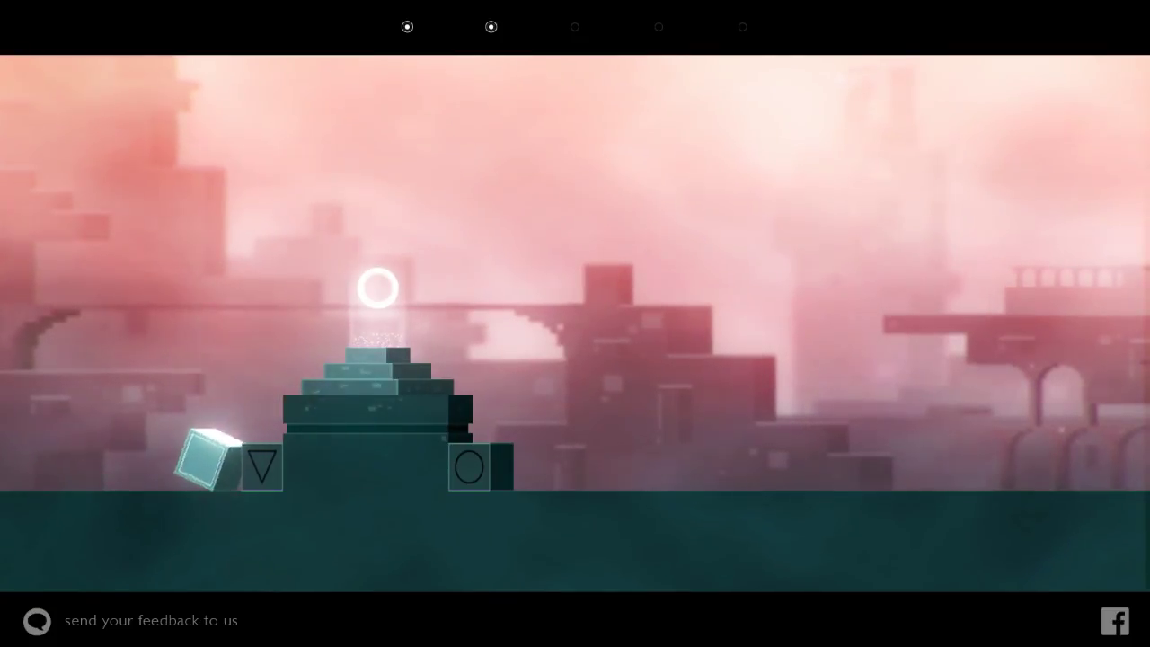
{"action": "key", "text": "Right"}
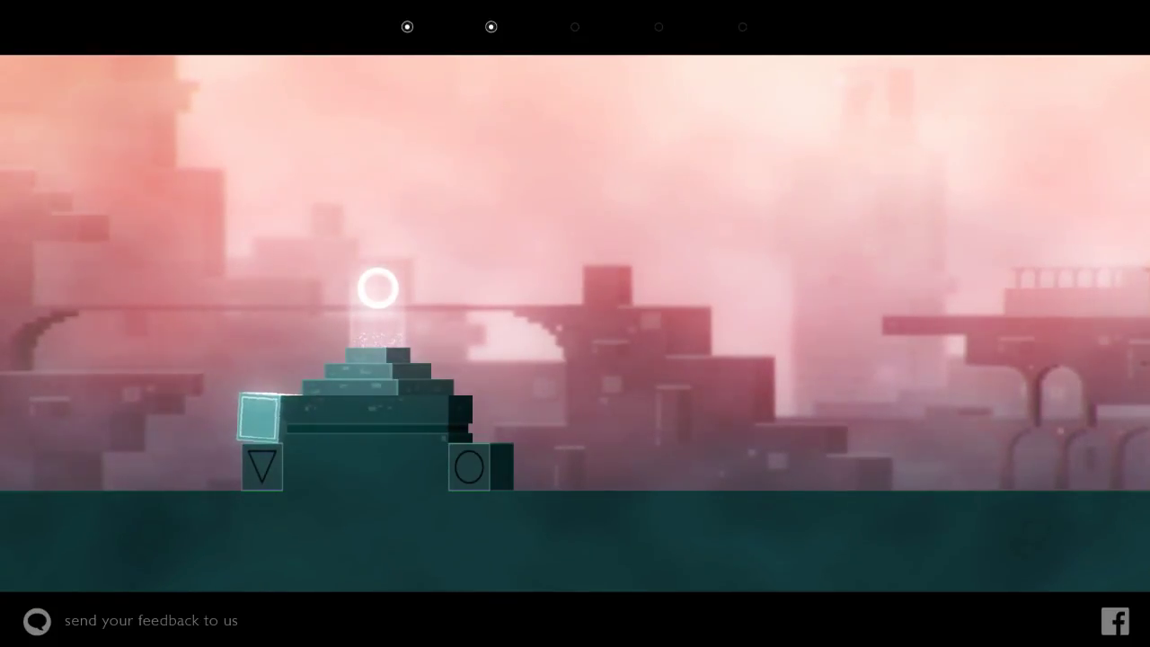
{"action": "key", "text": "Right"}
{"action": "key", "text": "Right"}
{"action": "key", "text": "Left"}
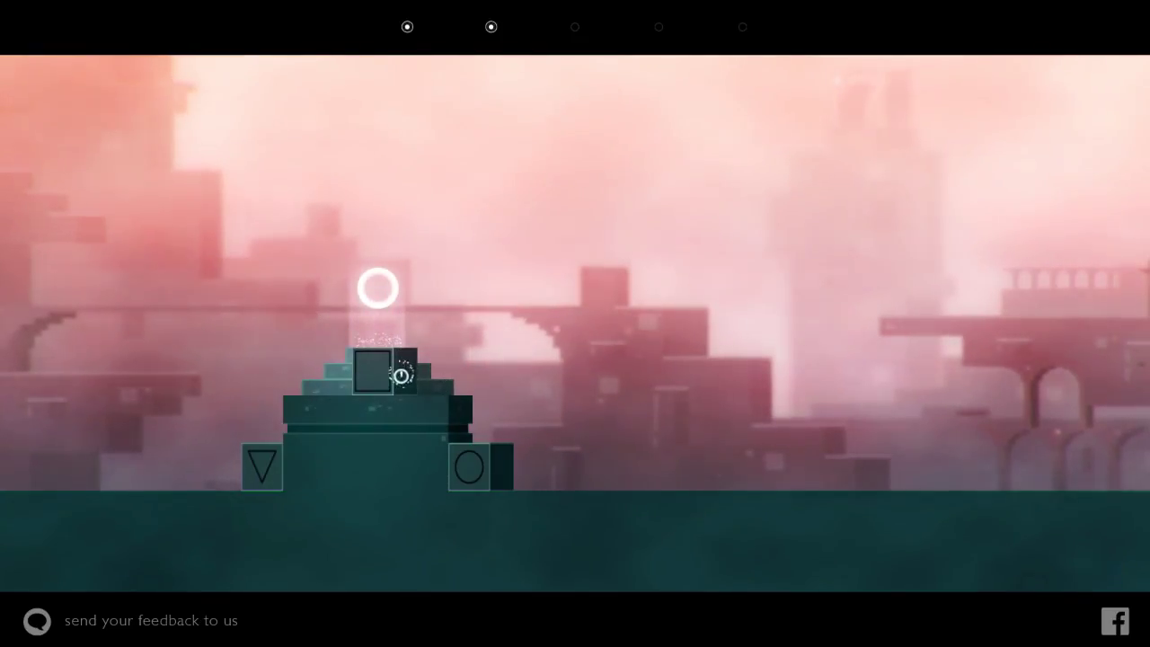
Step: Cycle control among the circle, square and triangle blocks, nudging the triangle left and back
{"action": "left_click", "coordinate": [467, 465]}
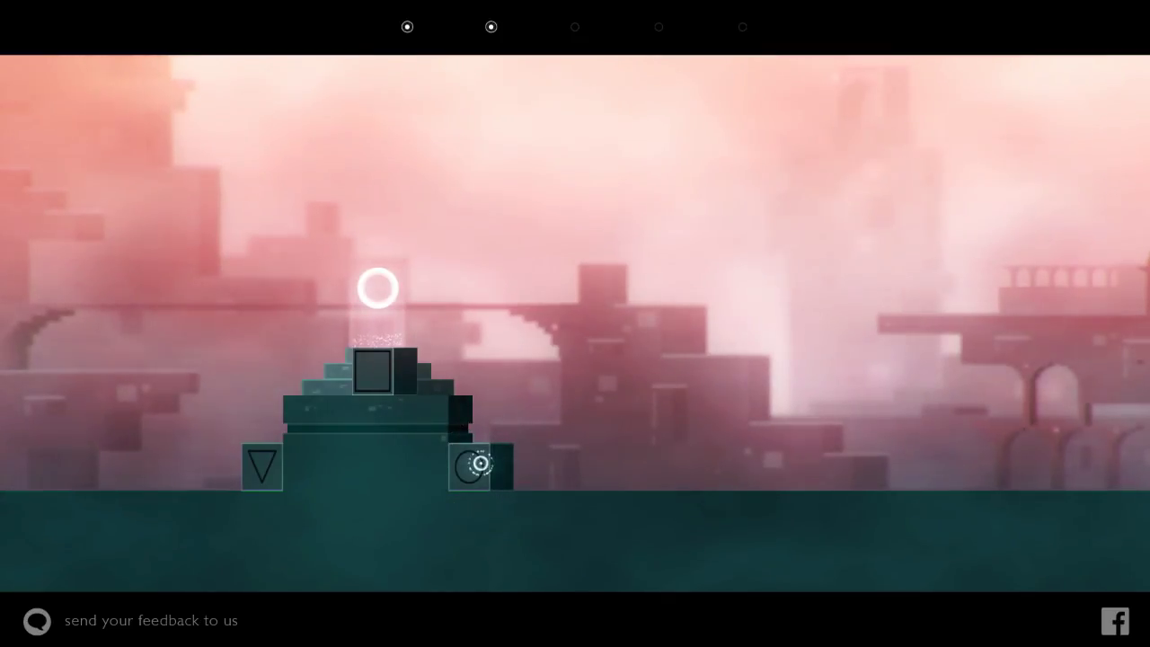
{"action": "left_click", "coordinate": [479, 464]}
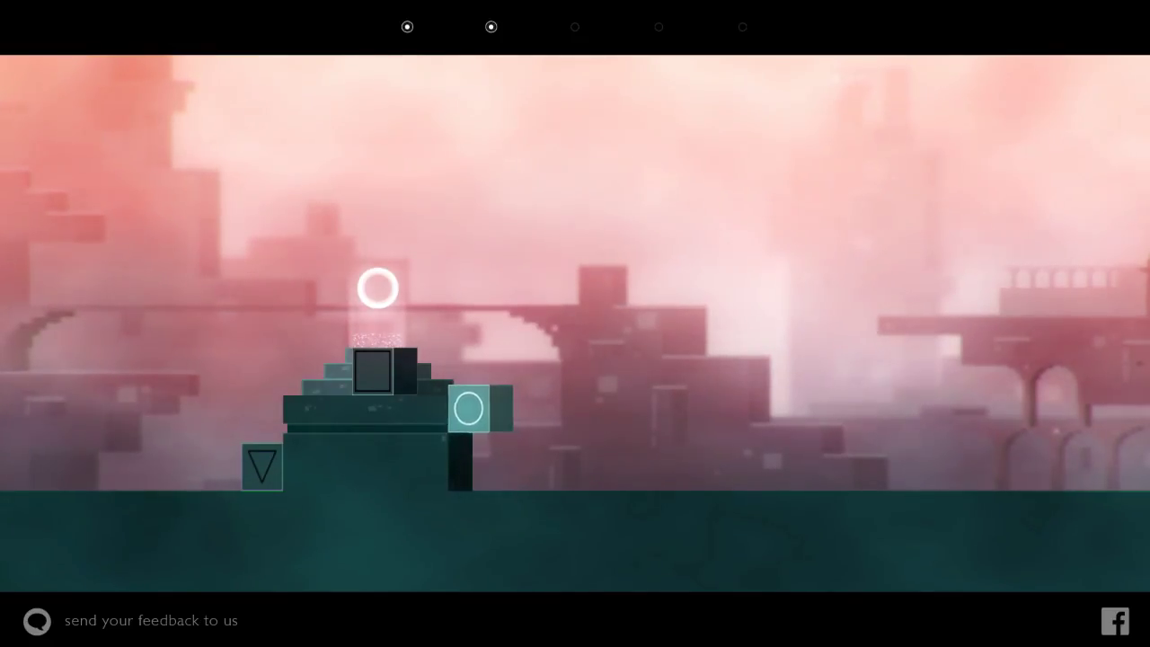
{"action": "left_click", "coordinate": [261, 465]}
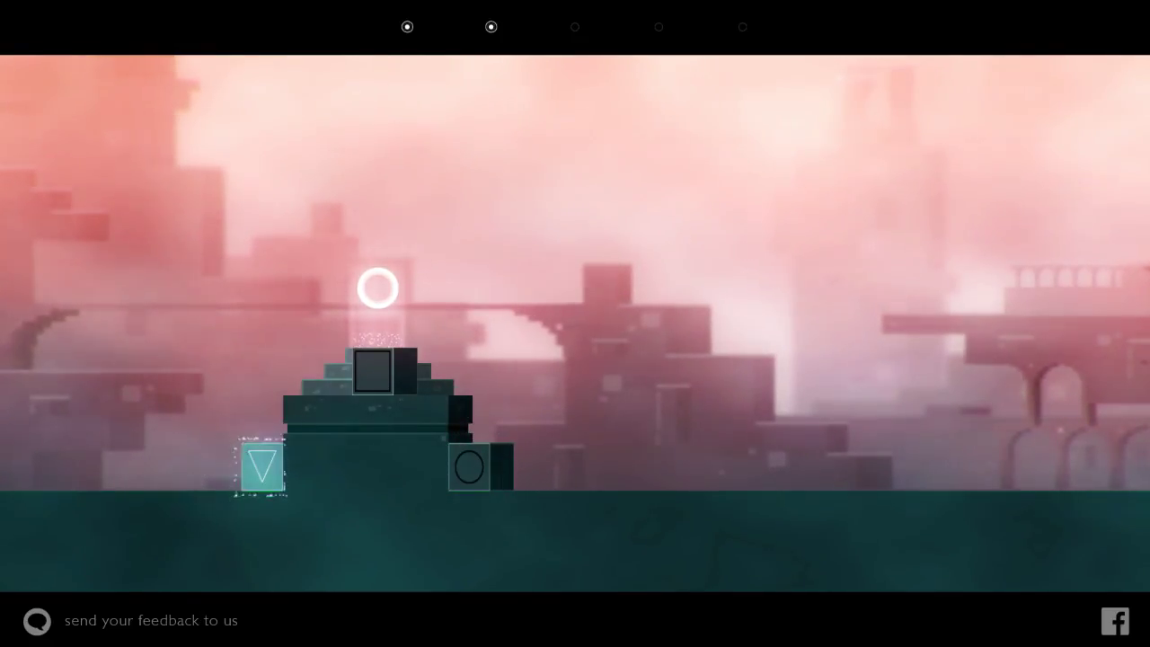
{"action": "left_click", "coordinate": [374, 370]}
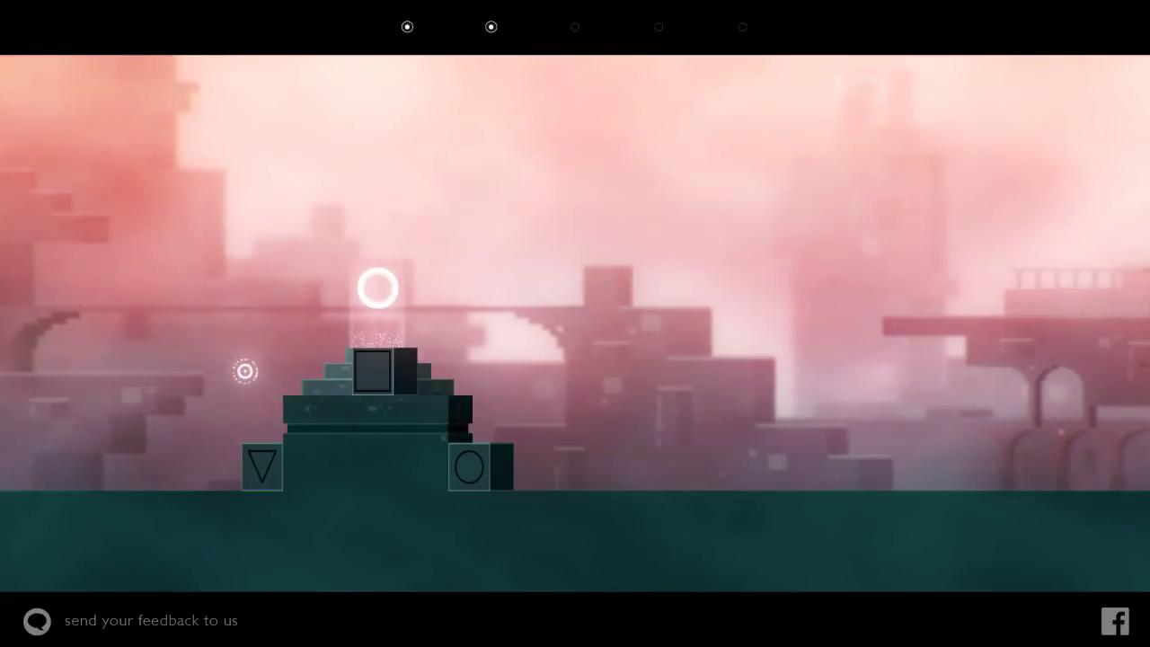
{"action": "left_click", "coordinate": [262, 469]}
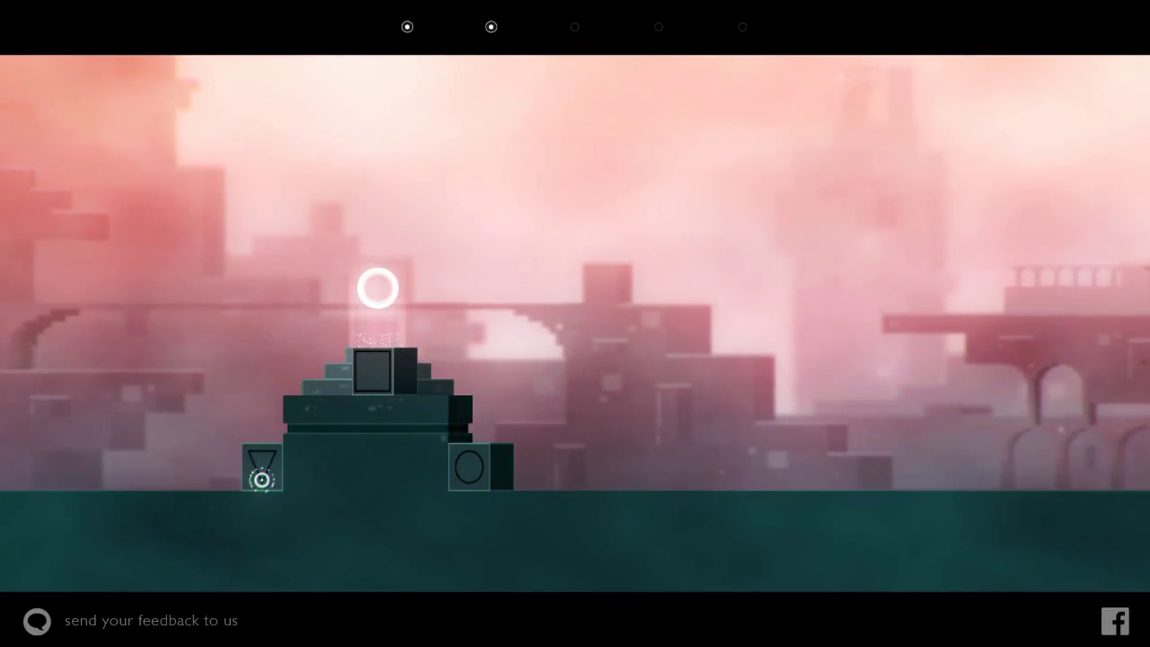
{"action": "left_click", "coordinate": [261, 479]}
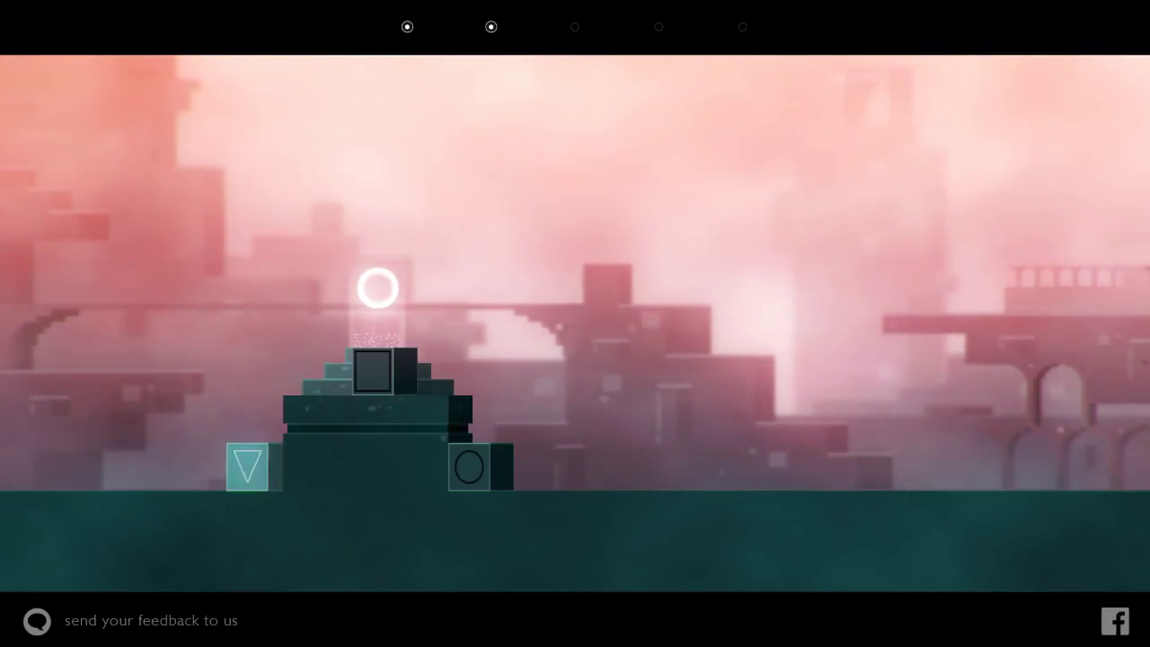
{"action": "key", "text": "Left"}
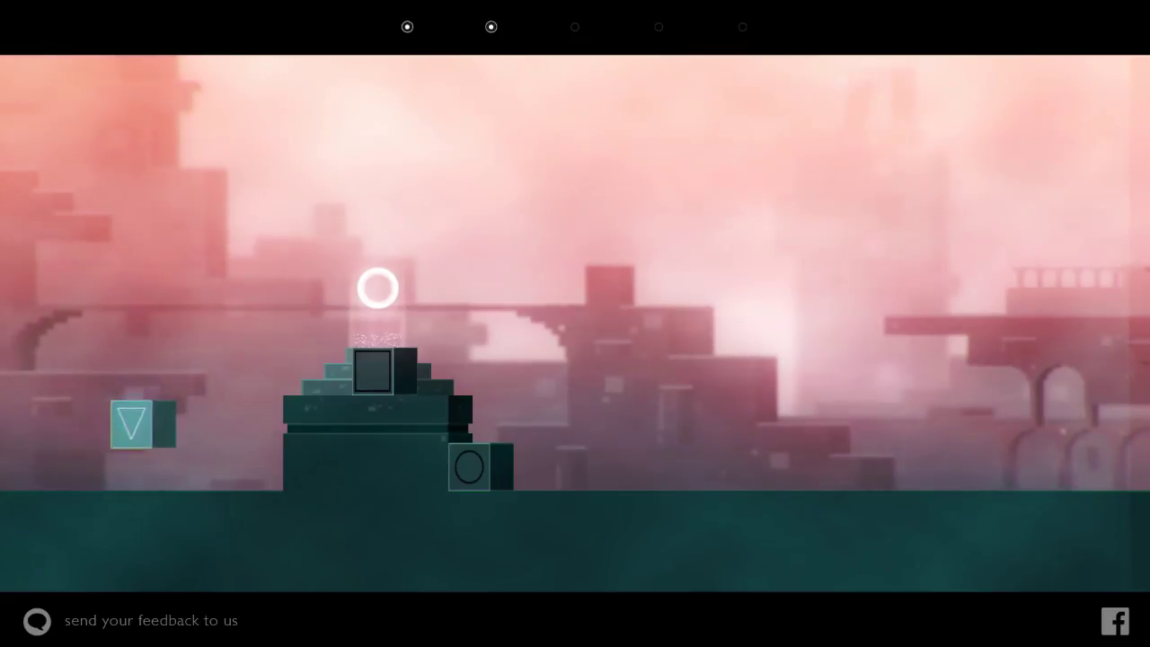
{"action": "key", "text": "Right"}
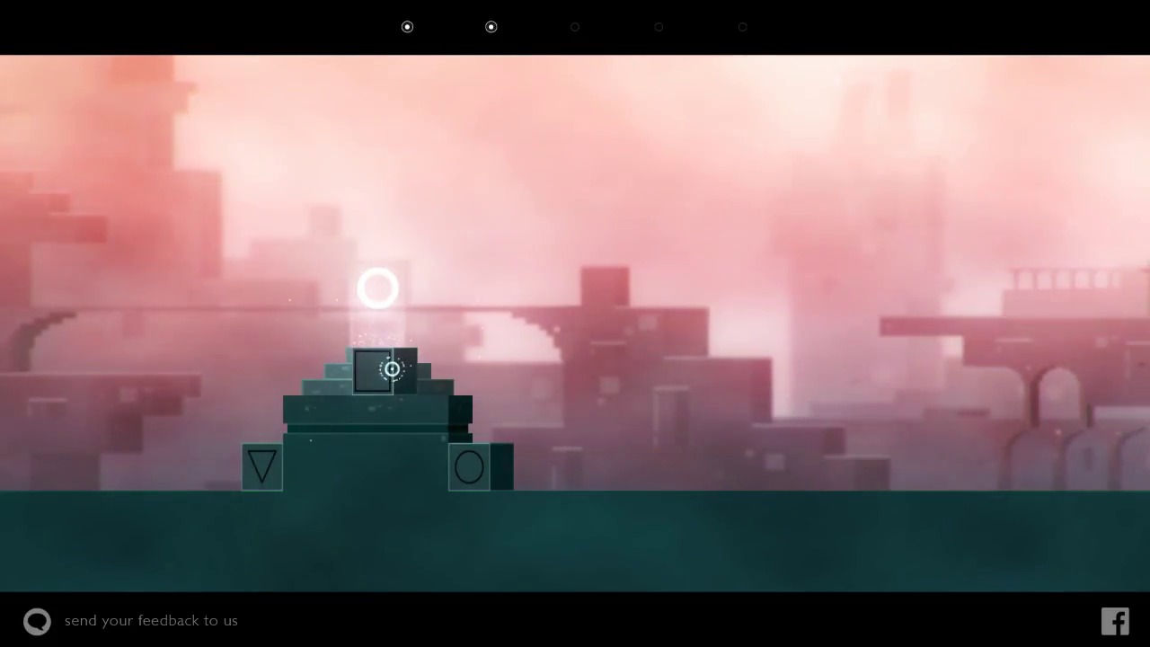
Step: Move the square block off the left side and under the triangle block
{"action": "left_click_drag", "start_coordinate": [385, 372], "coordinate": [385, 319]}
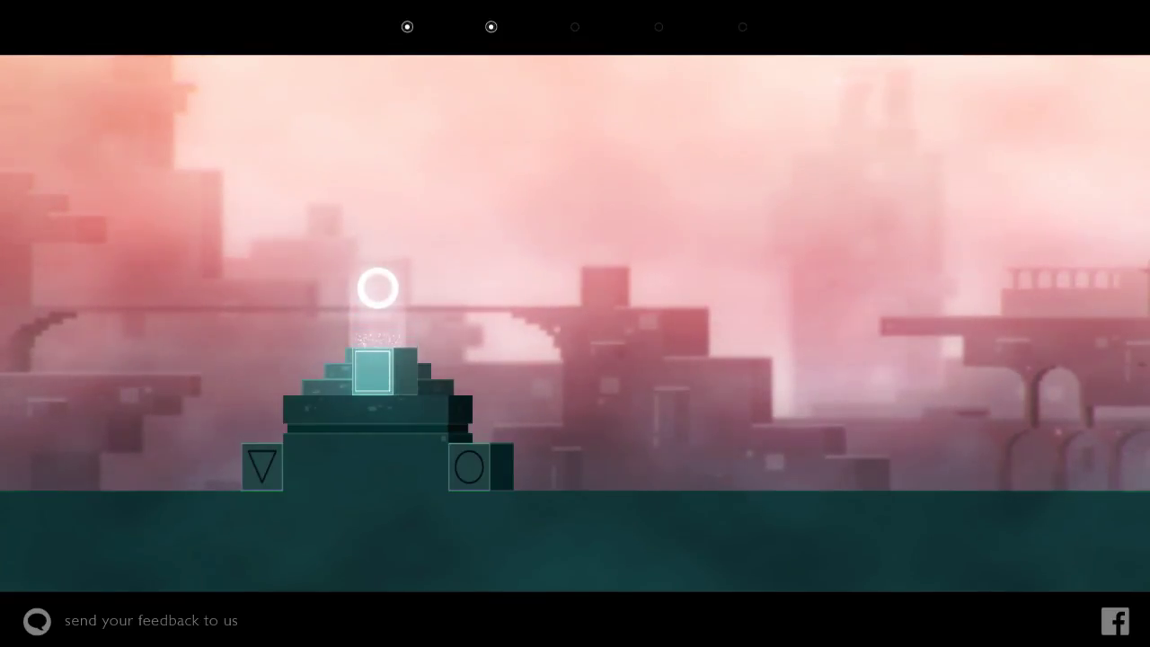
{"action": "left_click_drag", "start_coordinate": [376, 370], "coordinate": [323, 370]}
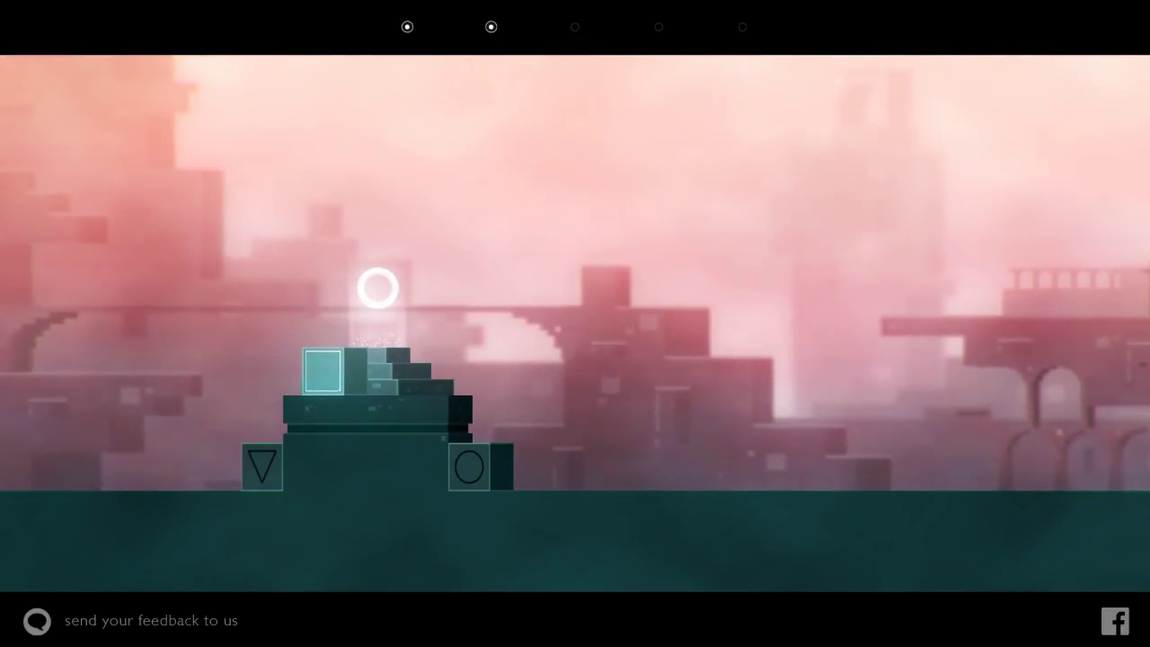
{"action": "key", "text": "Left"}
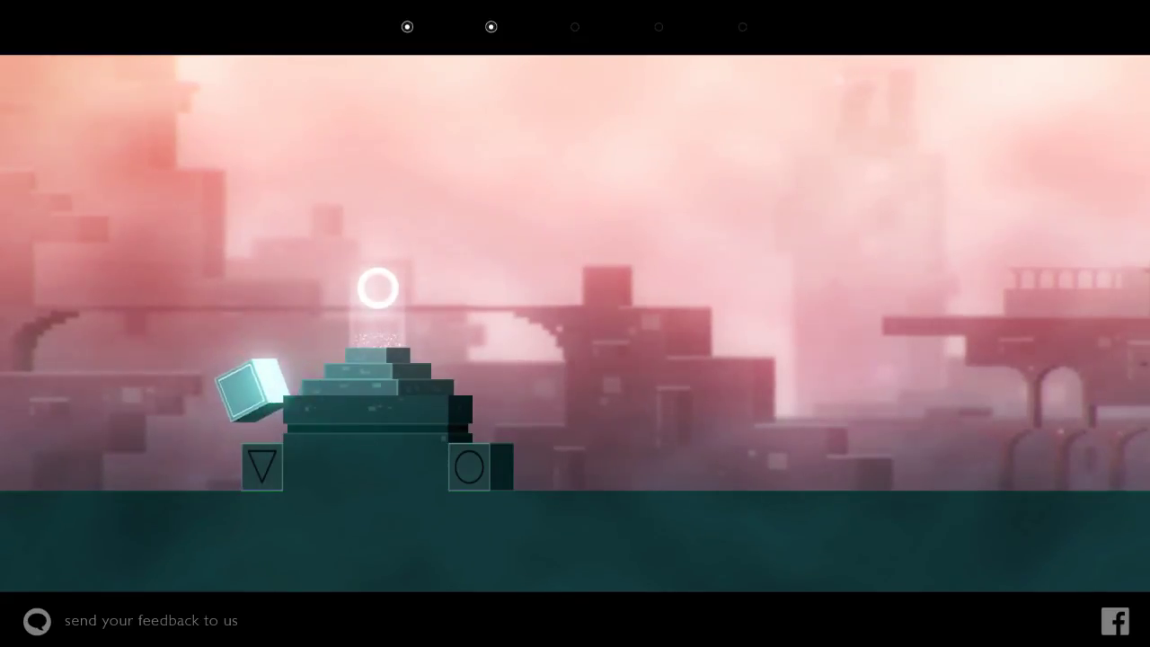
{"action": "key", "text": "Right"}
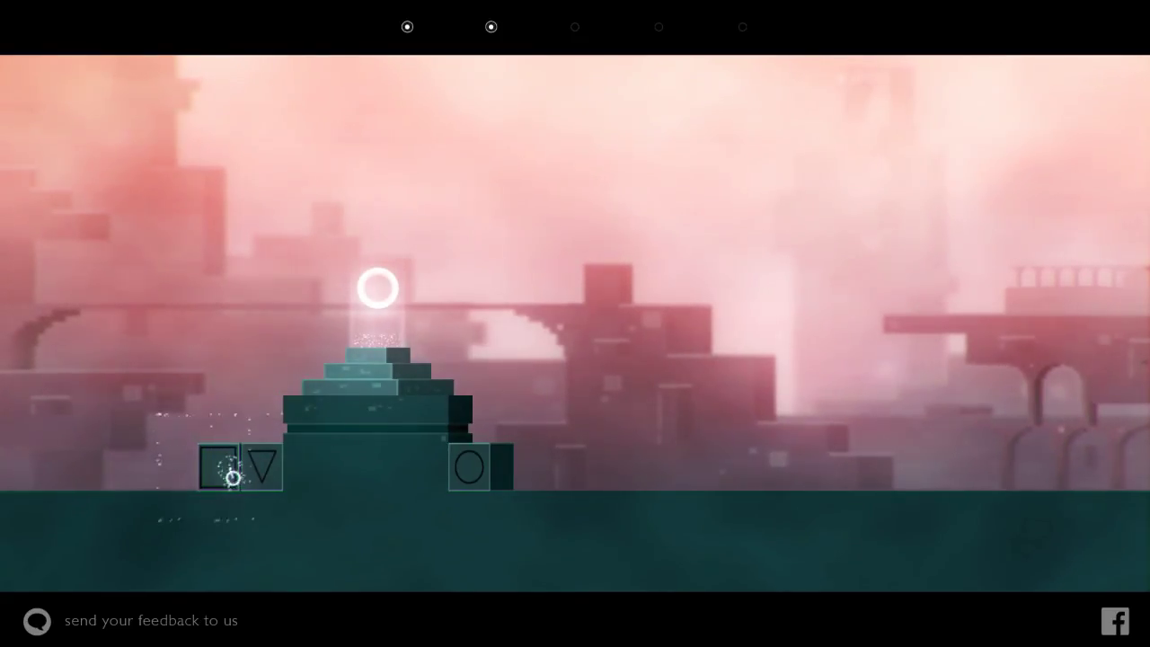
Step: Climb the triangle block onto the top step, then raise the circle block
{"action": "key", "text": "Up"}
{"action": "key", "text": "Right"}
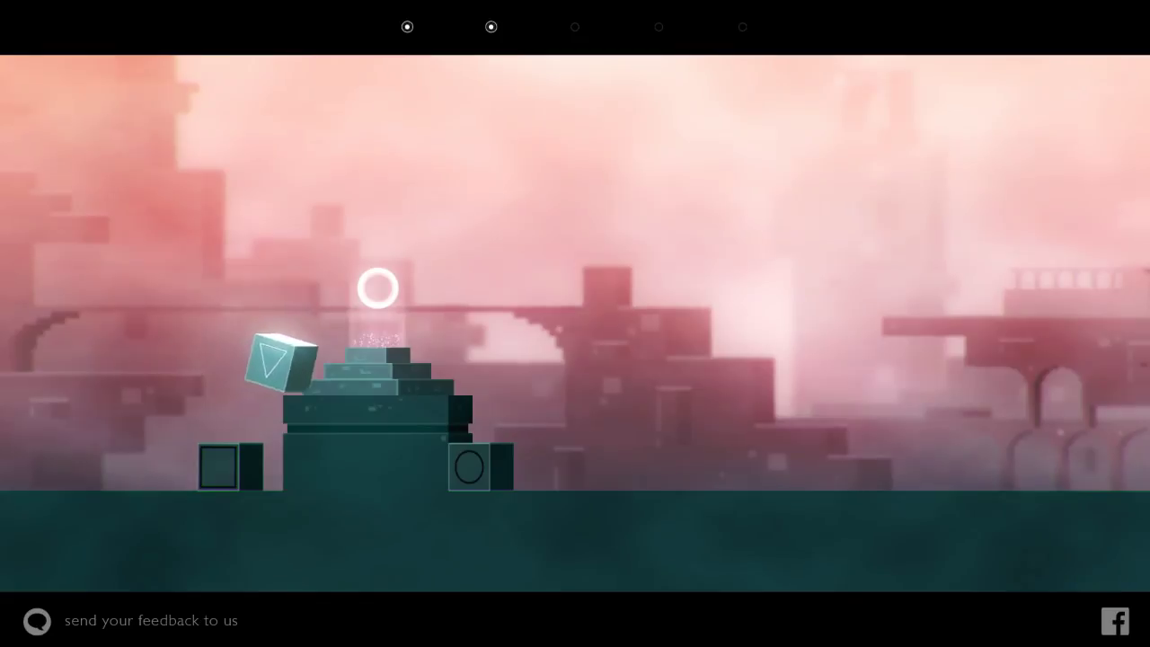
{"action": "key", "text": "Right"}
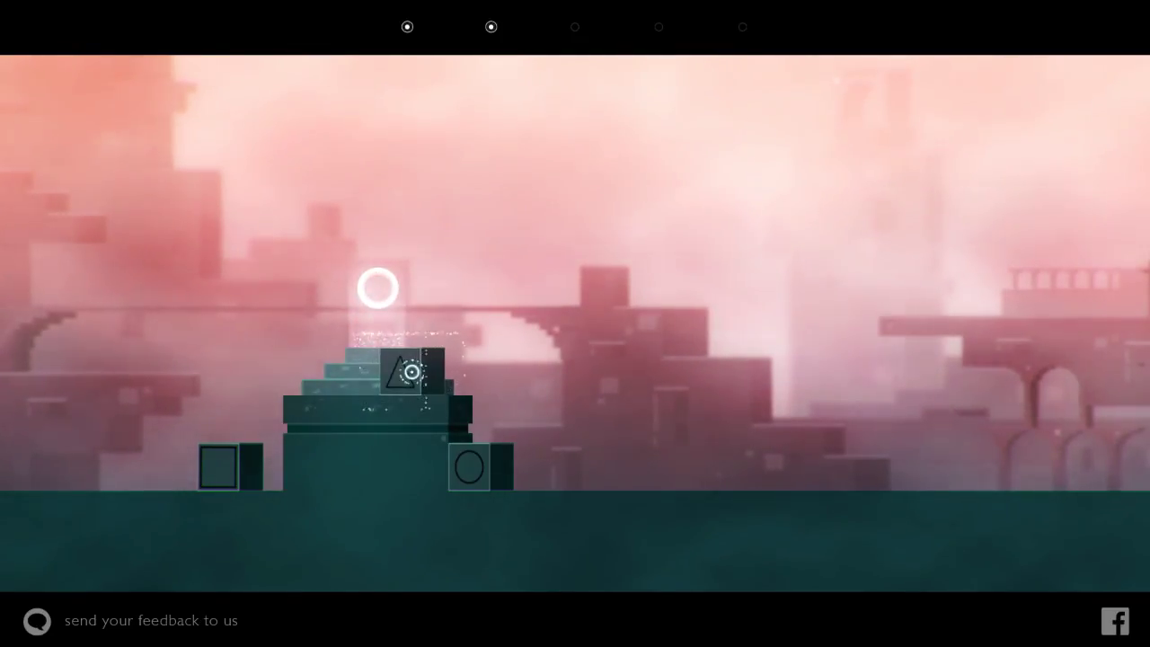
{"action": "key", "text": "Tab"}
{"action": "key", "text": "Up"}
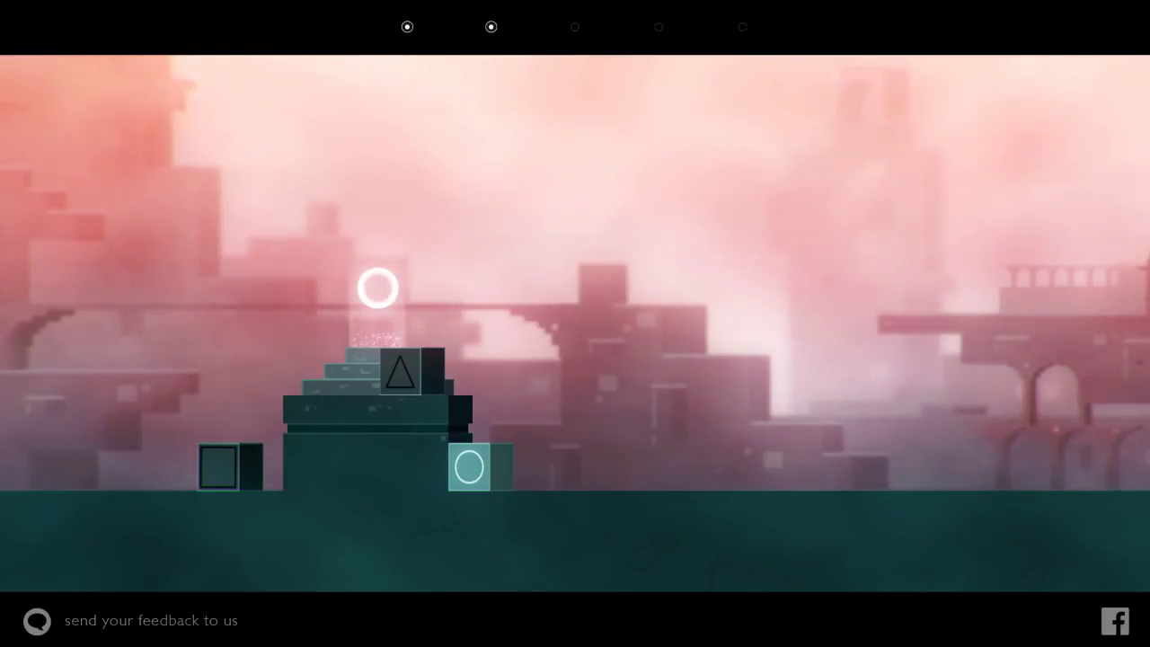
Step: Shift the triangle block one cell left on the pedestal top
{"action": "mouse_move", "coordinate": [400, 371]}
{"action": "left_mouse_down"}
{"action": "mouse_move", "coordinate": [393, 315]}
{"action": "mouse_move", "coordinate": [351, 370]}
{"action": "left_mouse_up"}
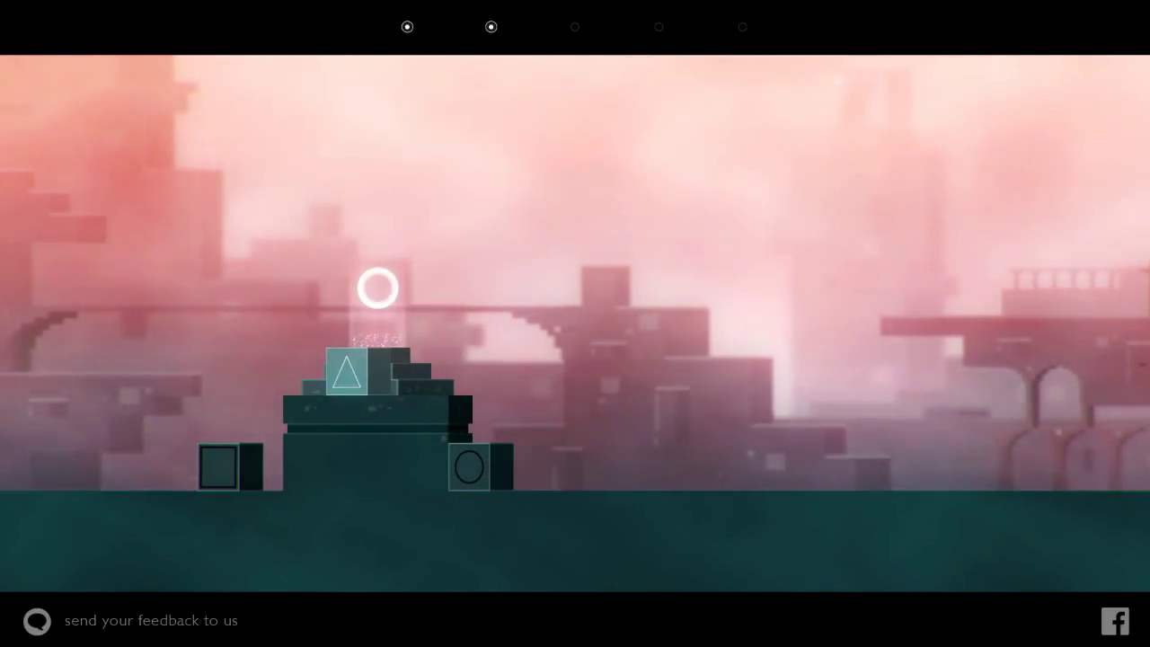
{"action": "key", "text": "Left"}
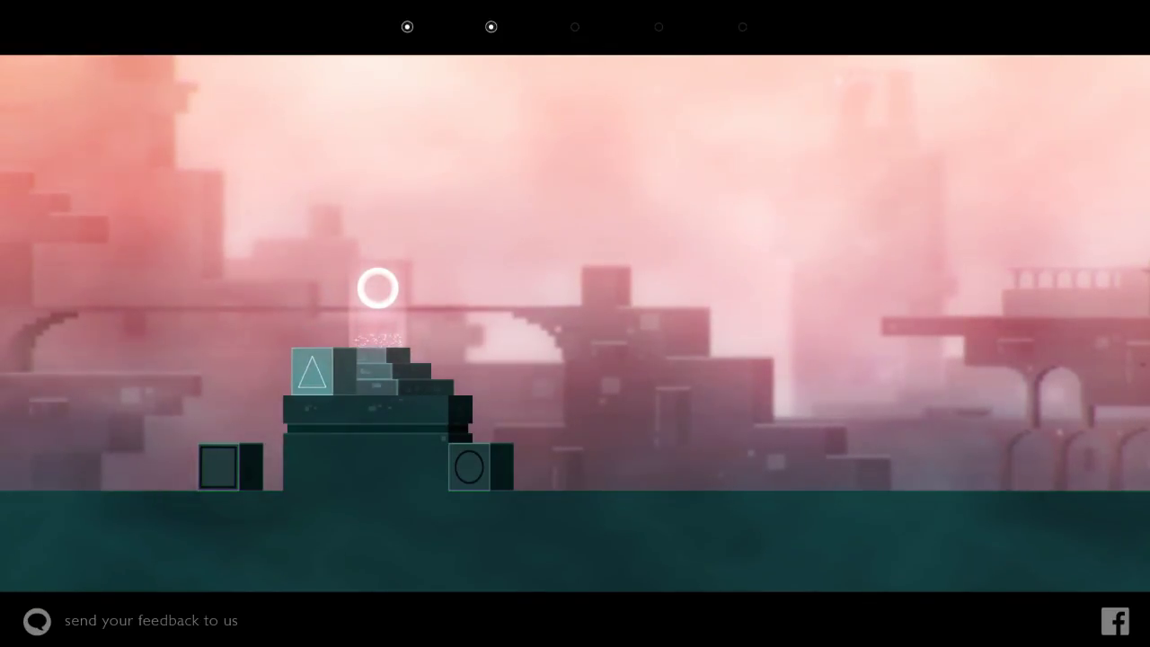
{"action": "key", "text": "Tab"}
Step: Move the square block around and settle it on the ground beside the pedestal
{"action": "key", "text": "Up"}
{"action": "key", "text": "Right"}
{"action": "key", "text": "Down"}
{"action": "key", "text": "Up"}
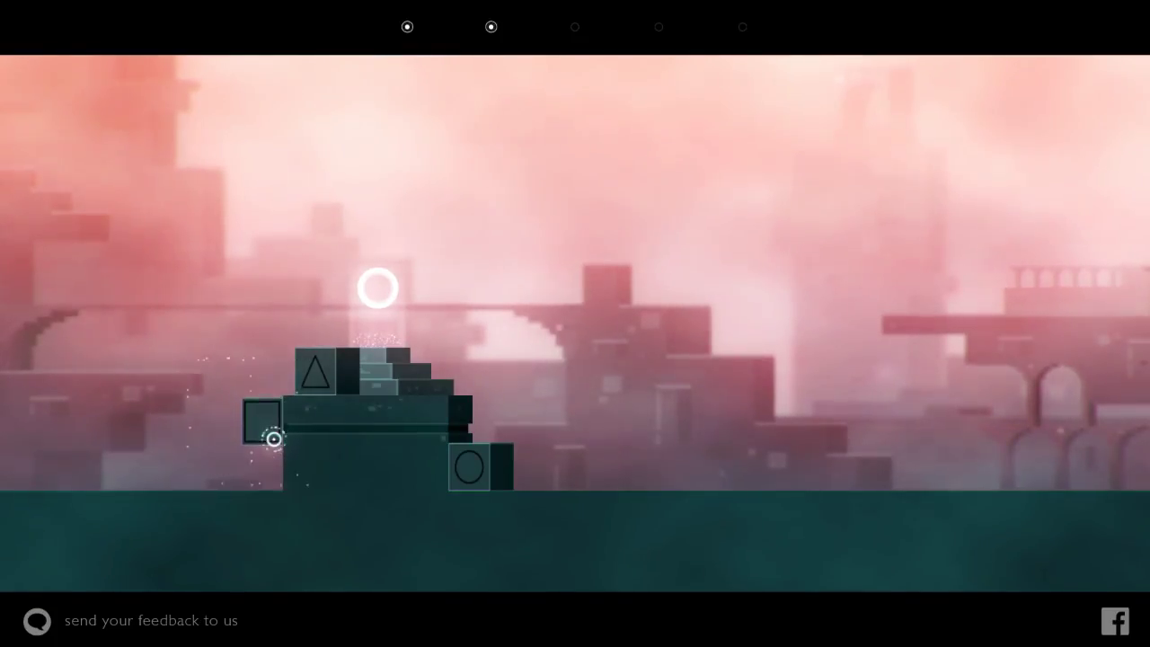
{"action": "key", "text": "Up"}
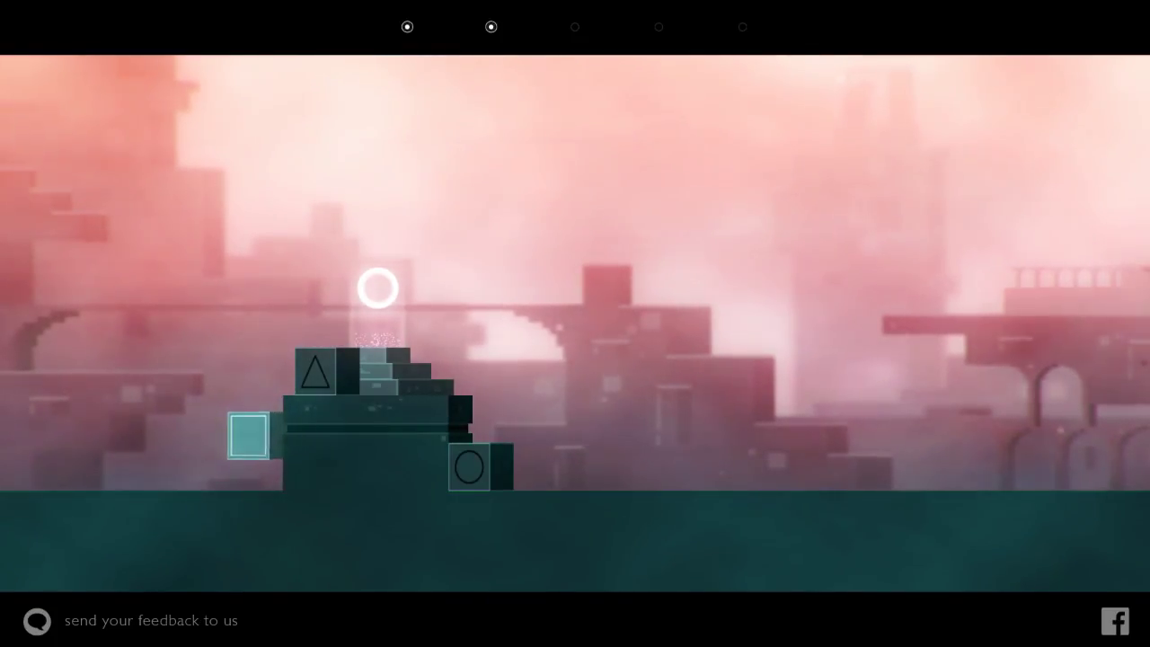
{"action": "key", "text": "Down"}
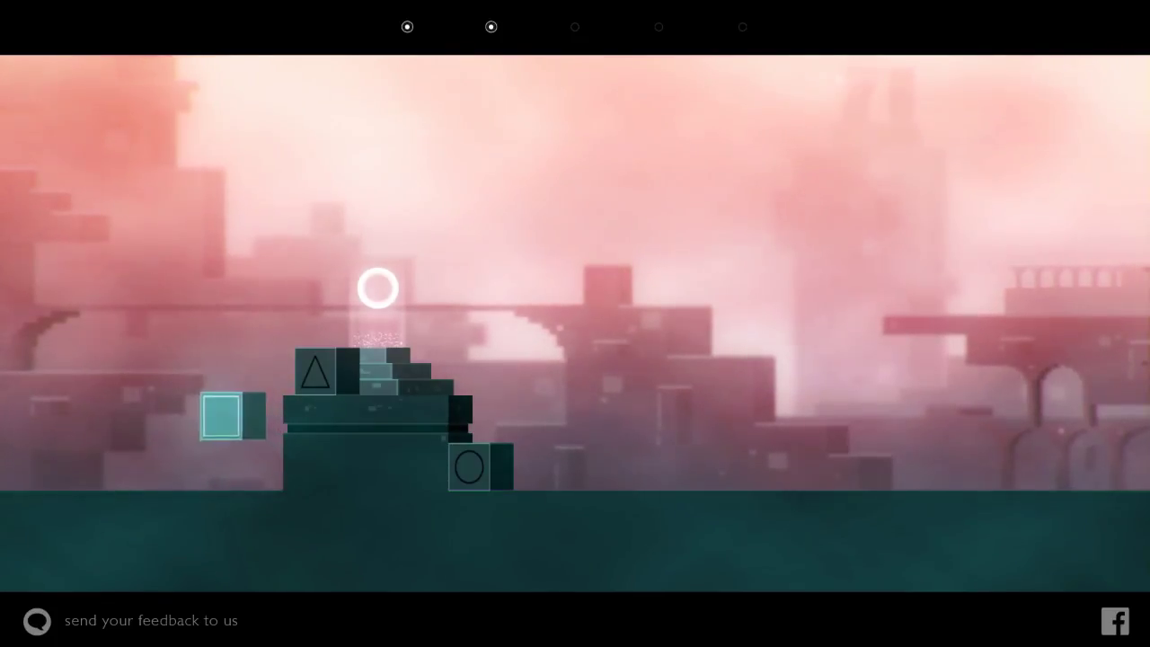
{"action": "key", "text": "Left"}
{"action": "key", "text": "Right"}
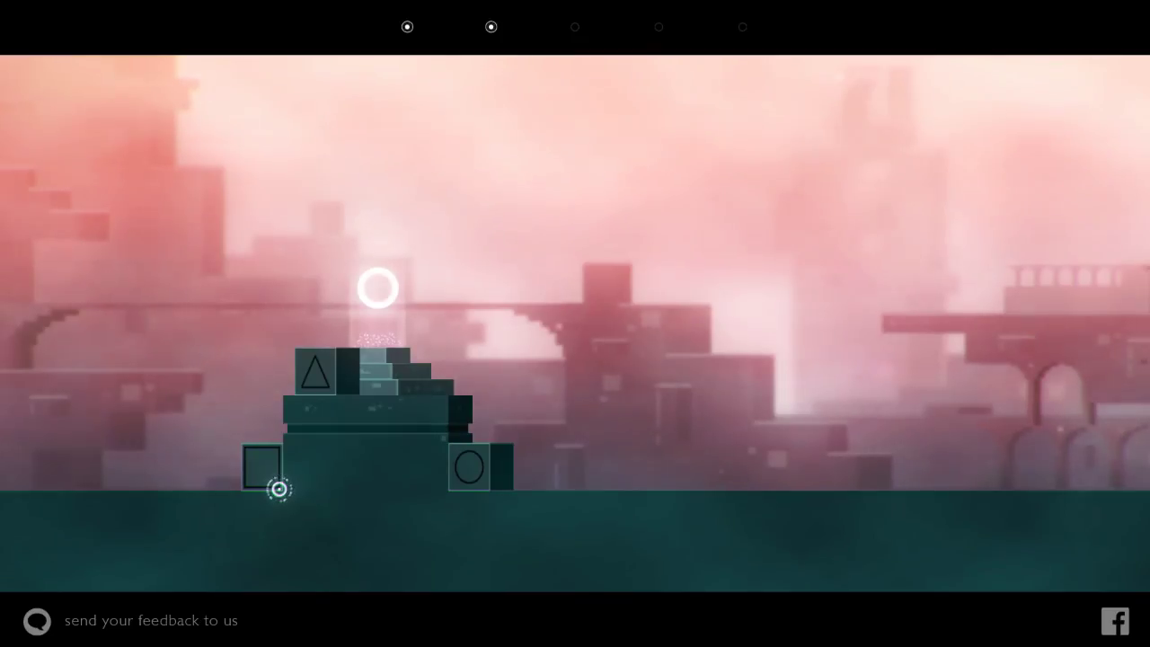
Step: Take over the circle block, roll it right and climb the pedestal into the ring
{"action": "left_click", "coordinate": [469, 465]}
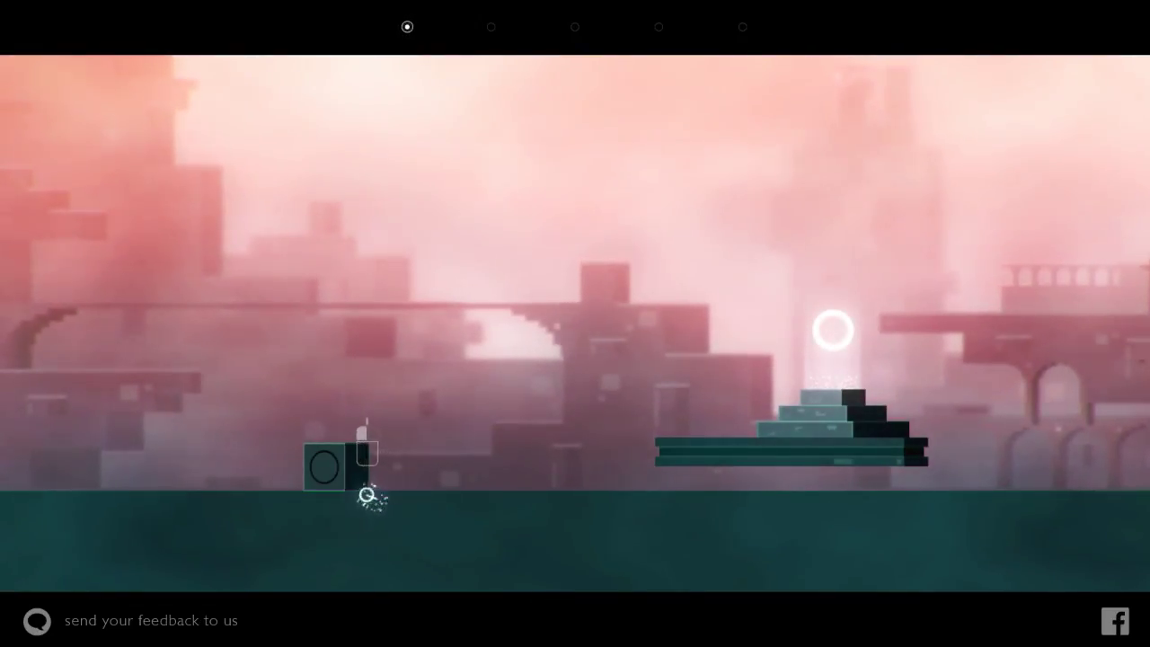
{"action": "left_click", "coordinate": [336, 466]}
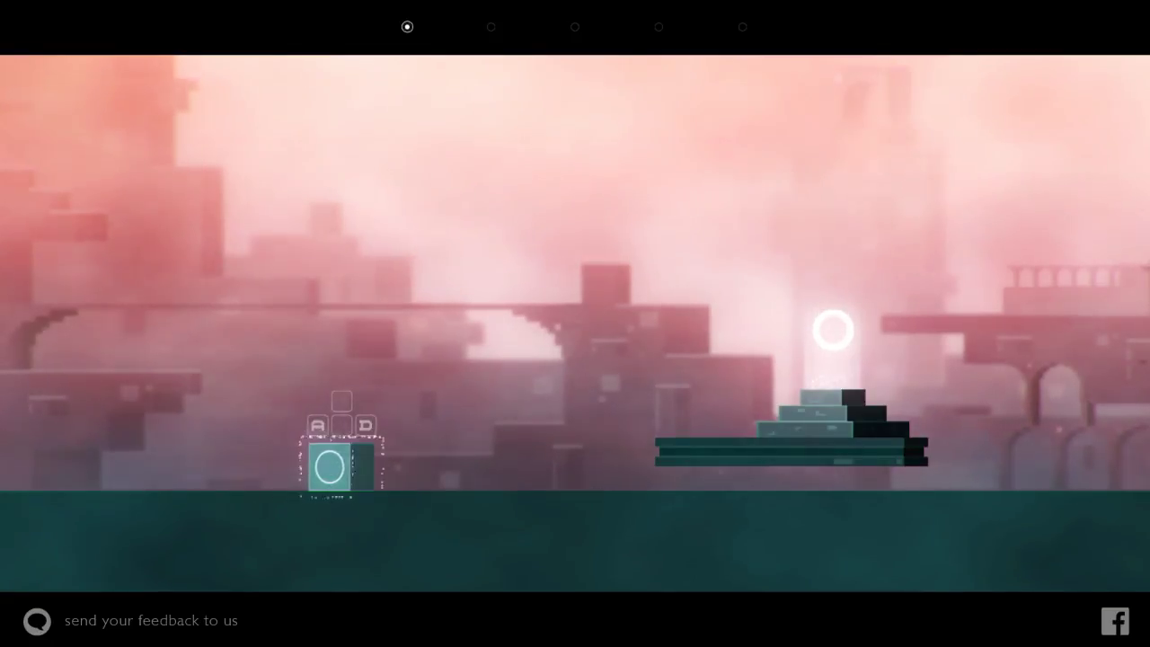
{"action": "key", "text": "d"}
{"action": "key", "text": "d"}
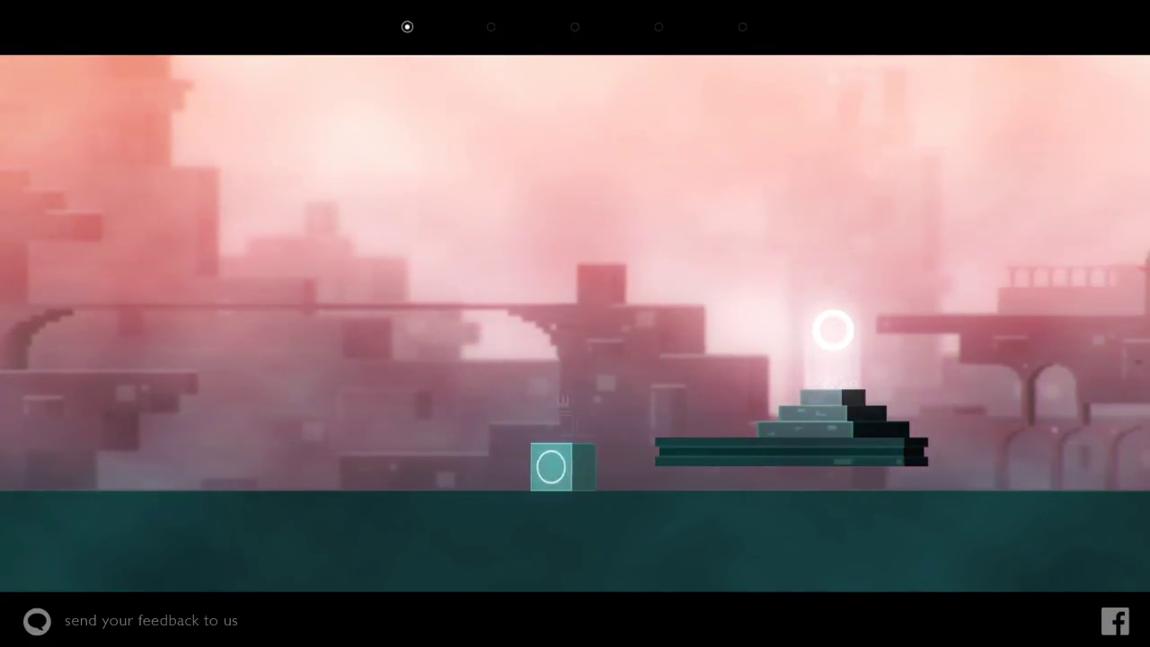
{"action": "key", "text": "w"}
{"action": "key", "text": "d"}
{"action": "key", "text": "w"}
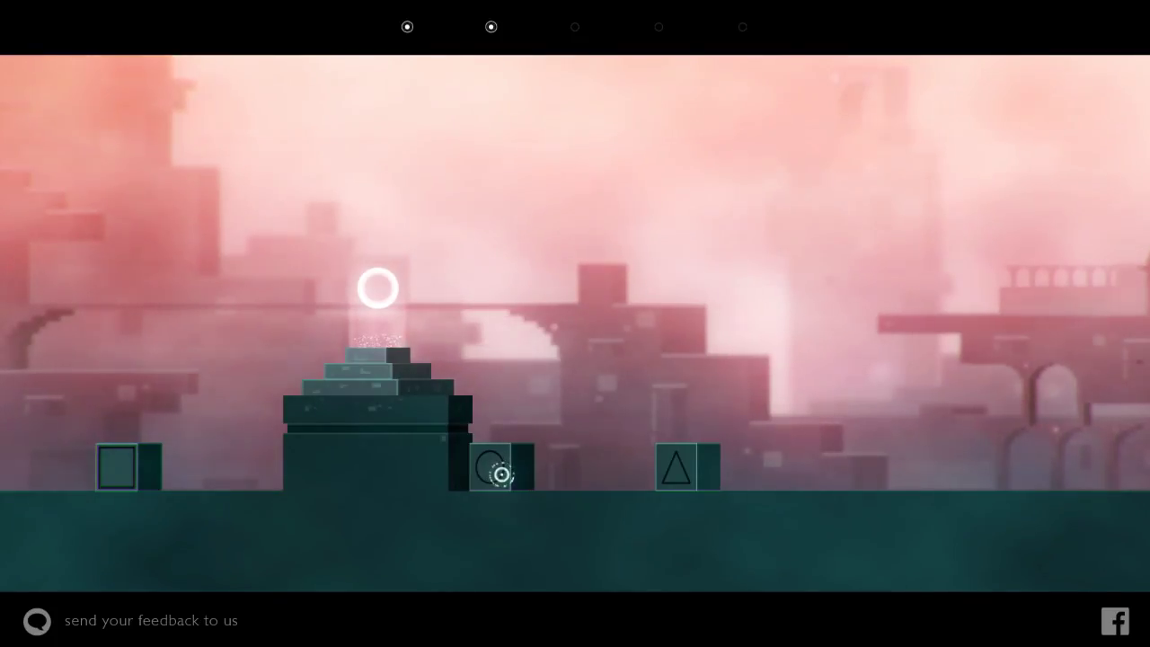
Step: Set the triangle block flat on the ground and drag the circle block over it into the ring
{"action": "left_click_drag", "start_coordinate": [500, 474], "coordinate": [582, 468]}
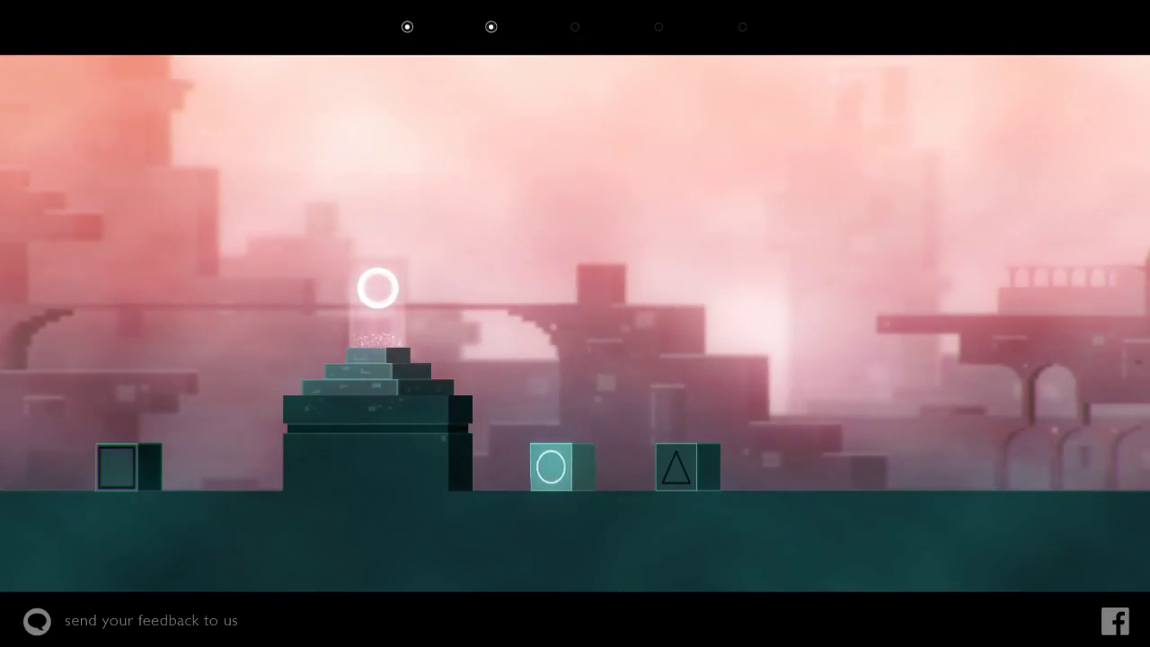
{"action": "mouse_move", "coordinate": [675, 464]}
{"action": "left_mouse_down"}
{"action": "mouse_move", "coordinate": [633, 410]}
{"action": "mouse_move", "coordinate": [503, 432]}
{"action": "left_mouse_up"}
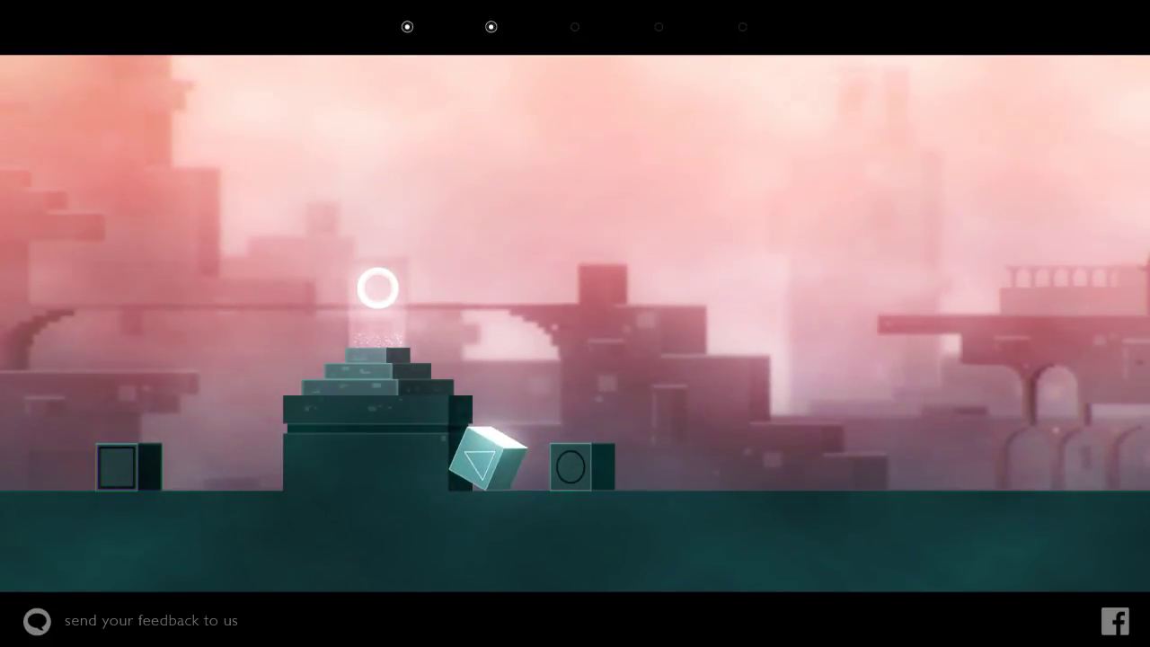
{"action": "mouse_move", "coordinate": [582, 467]}
{"action": "left_mouse_down"}
{"action": "mouse_move", "coordinate": [541, 413]}
{"action": "mouse_move", "coordinate": [539, 449]}
{"action": "mouse_move", "coordinate": [598, 465]}
{"action": "left_mouse_up"}
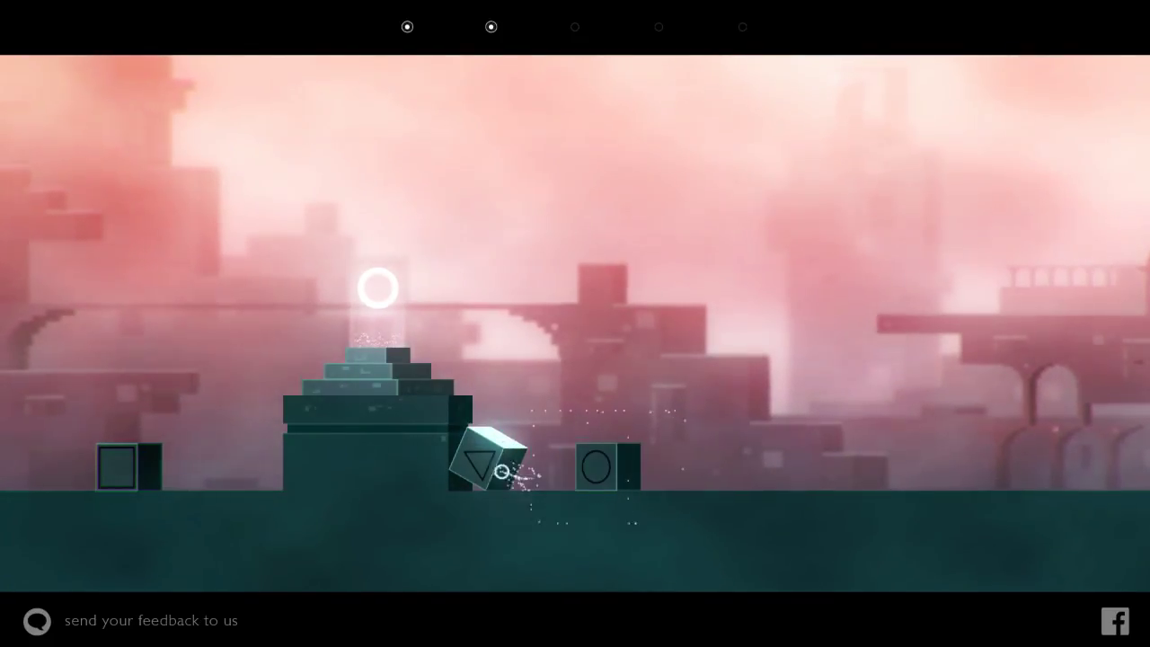
{"action": "left_click", "coordinate": [481, 460]}
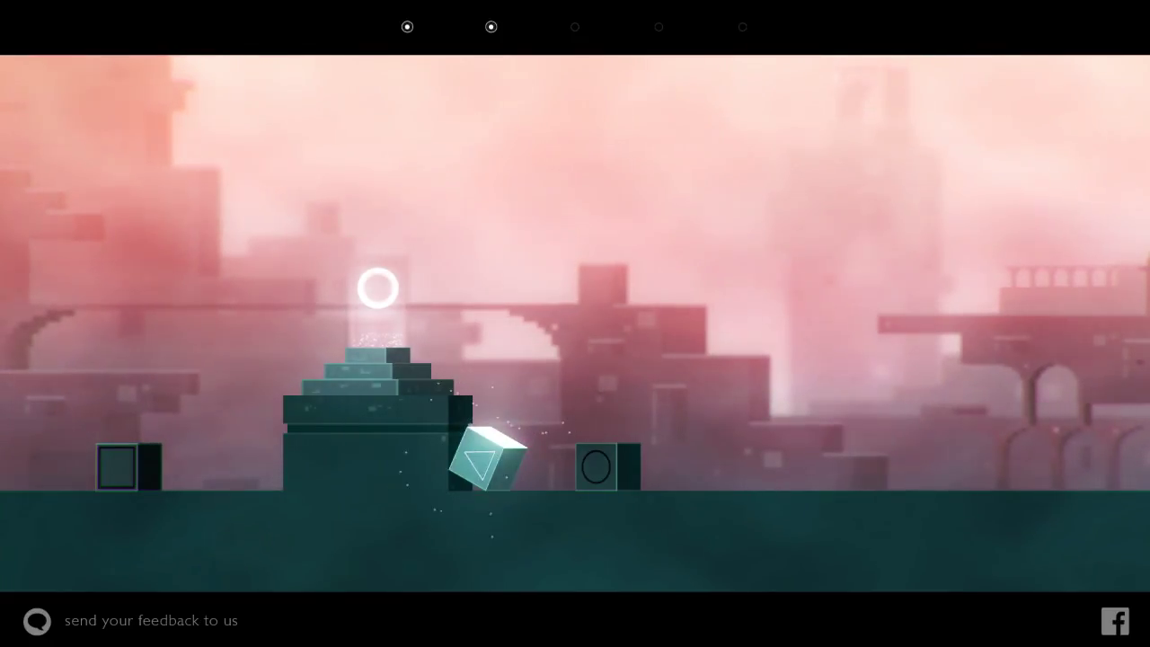
{"action": "left_click_drag", "start_coordinate": [489, 458], "coordinate": [528, 463]}
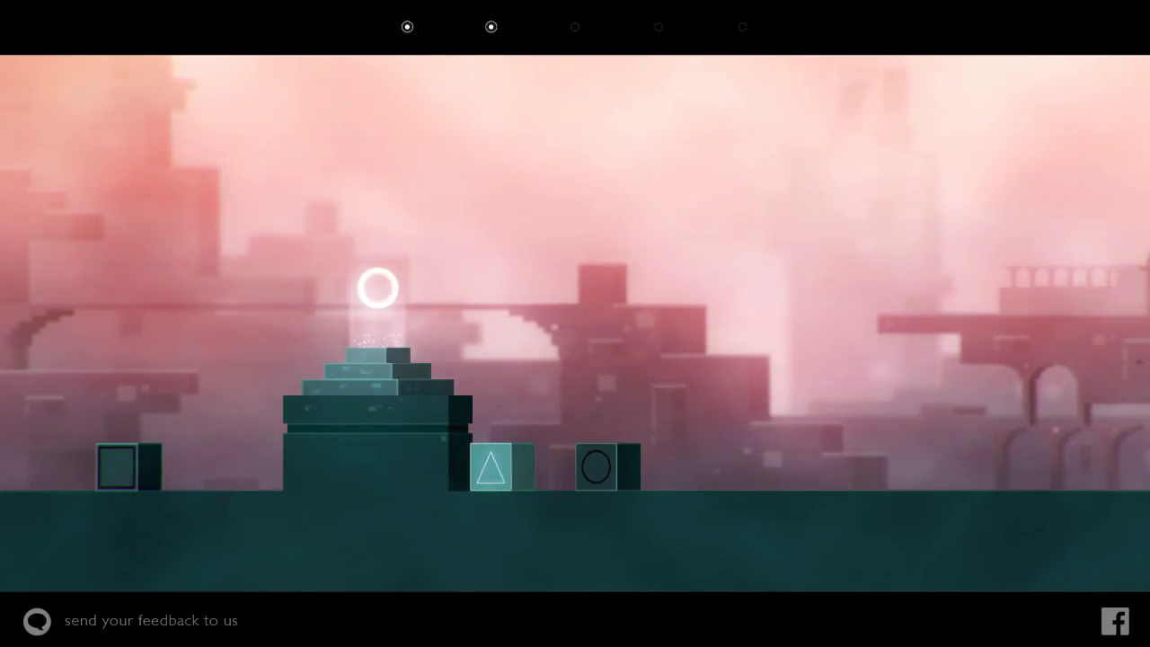
{"action": "left_click", "coordinate": [598, 464]}
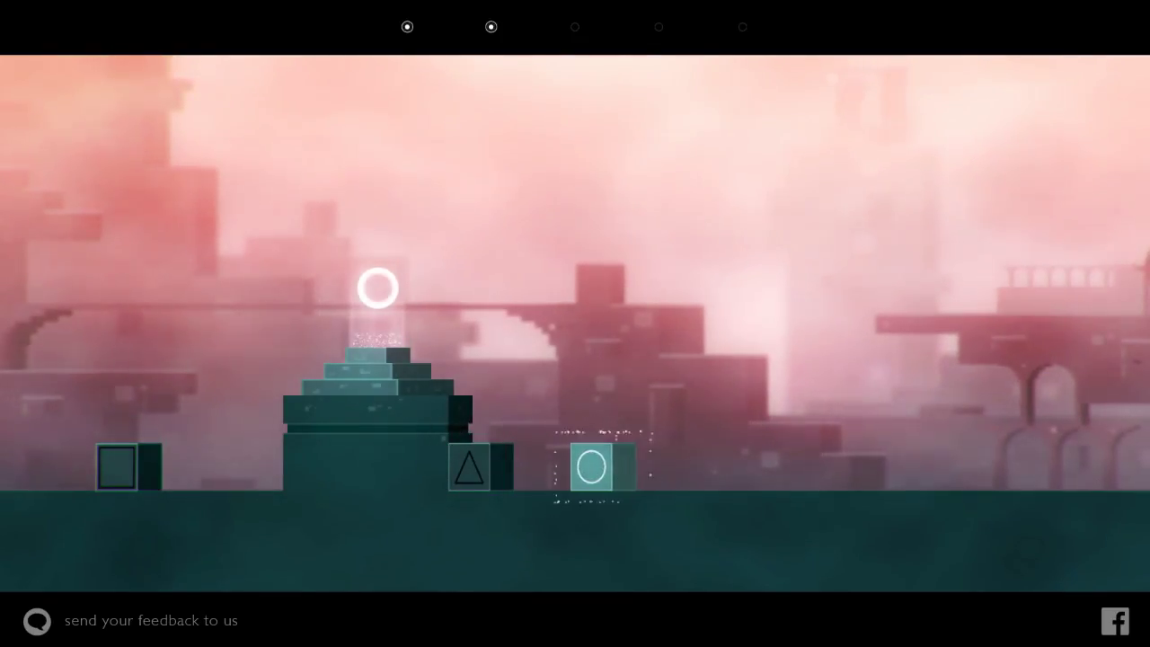
{"action": "mouse_move", "coordinate": [593, 464]}
{"action": "left_mouse_down"}
{"action": "mouse_move", "coordinate": [481, 387]}
{"action": "mouse_move", "coordinate": [377, 287]}
{"action": "left_mouse_up"}
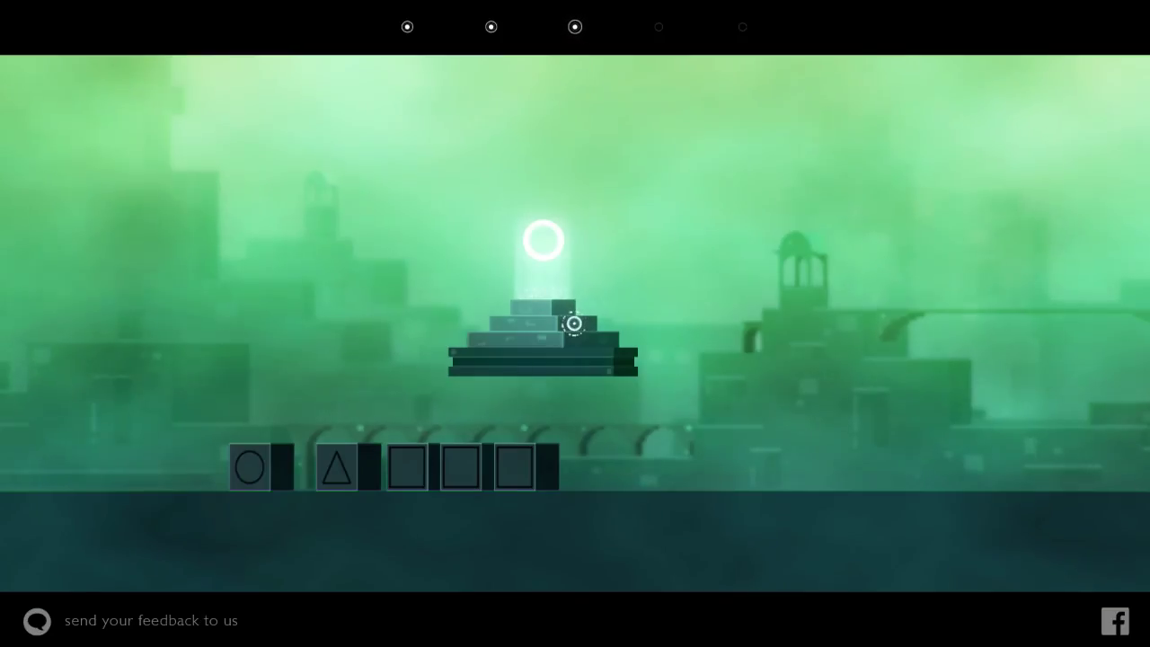
Step: Pull the fourth square block from the row and stack the squares into a step
{"action": "left_click", "coordinate": [461, 465]}
{"action": "mouse_move", "coordinate": [461, 466]}
{"action": "left_mouse_down"}
{"action": "mouse_move", "coordinate": [453, 423]}
{"action": "mouse_move", "coordinate": [450, 465]}
{"action": "mouse_move", "coordinate": [391, 464]}
{"action": "left_mouse_up"}
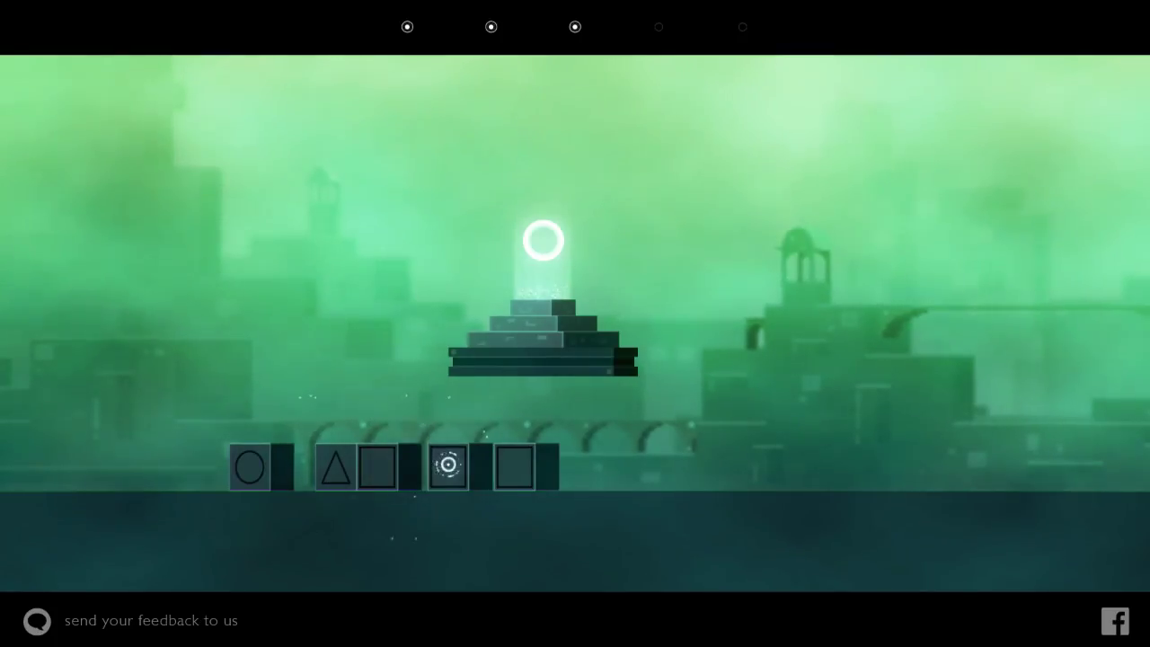
{"action": "left_click_drag", "start_coordinate": [448, 464], "coordinate": [418, 464]}
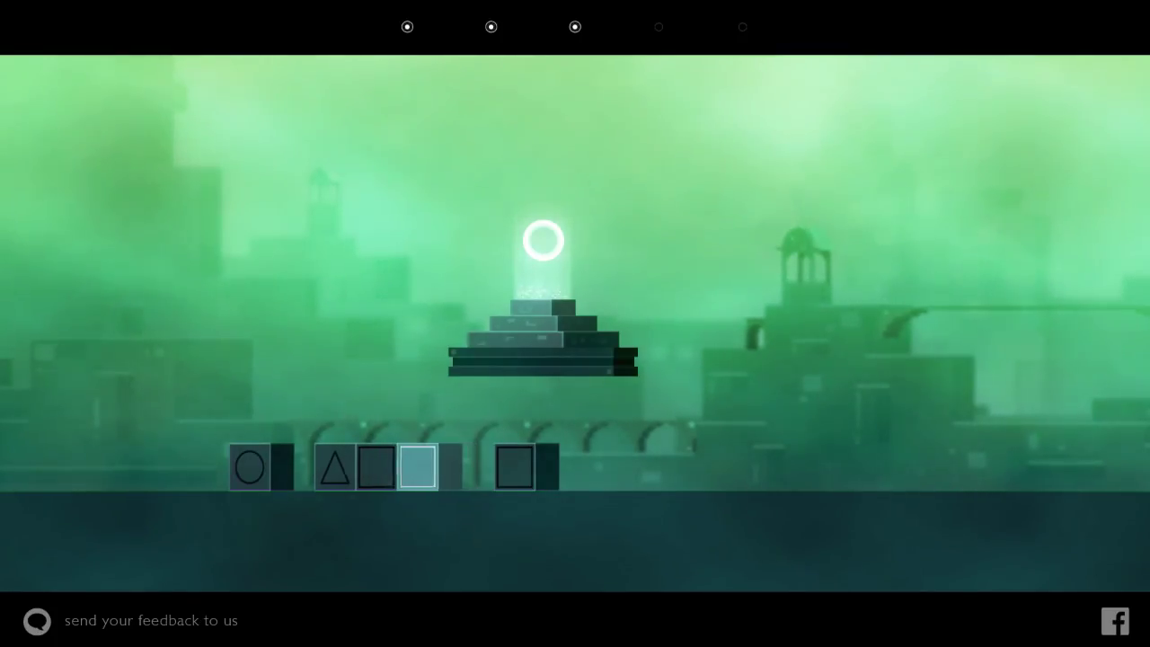
{"action": "key", "text": "Right"}
{"action": "key", "text": "Right"}
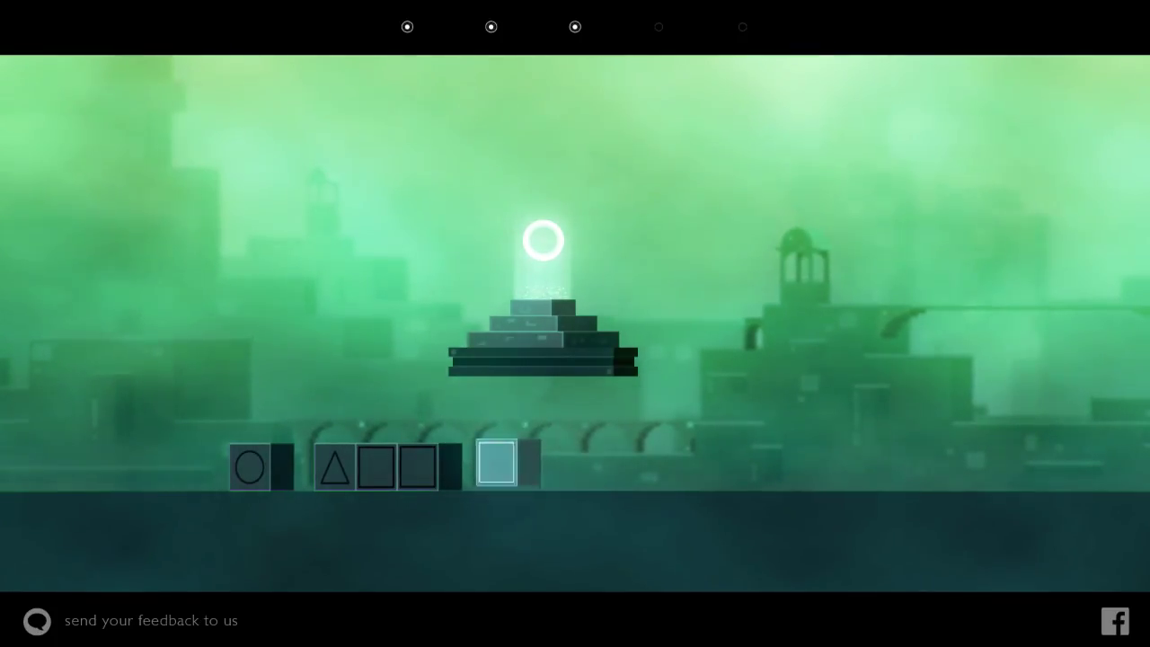
{"action": "key", "text": "Left"}
{"action": "key", "text": "Left"}
Step: Roll the circle block over the square stack onto the pedestal by the ring
{"action": "key", "text": "Left"}
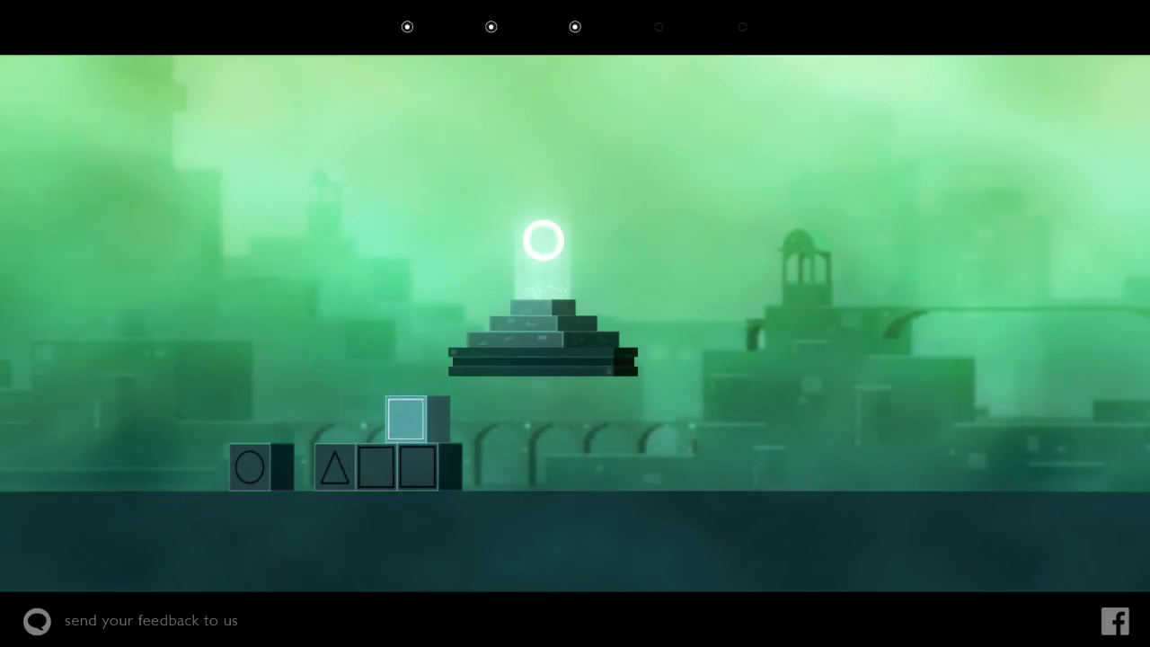
{"action": "key", "text": "Left"}
{"action": "key", "text": "Left"}
{"action": "key", "text": "Left"}
{"action": "key", "text": "Right"}
{"action": "key", "text": "Right"}
{"action": "key", "text": "Right"}
{"action": "key", "text": "Right"}
{"action": "key", "text": "Right"}
{"action": "key", "text": "Up"}
{"action": "key", "text": "Right"}
{"action": "key", "text": "Right"}
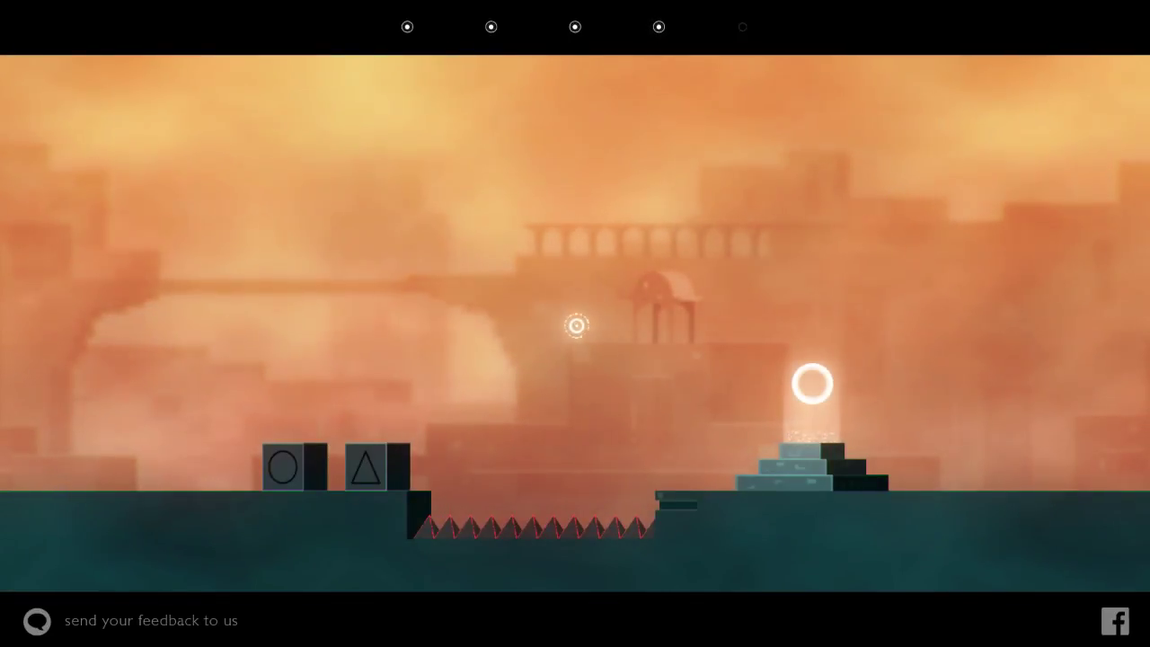
Step: Drop the triangle into the spike pit and drag the circle block across into the ring
{"action": "left_click", "coordinate": [374, 465]}
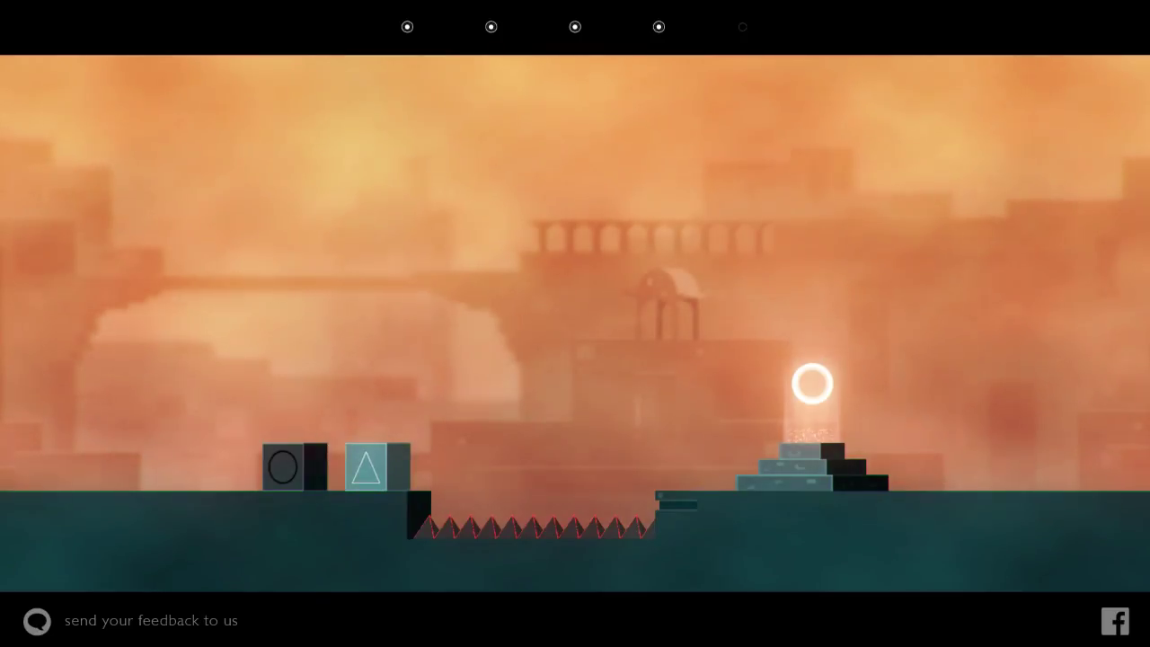
{"action": "left_click_drag", "start_coordinate": [377, 466], "coordinate": [524, 513]}
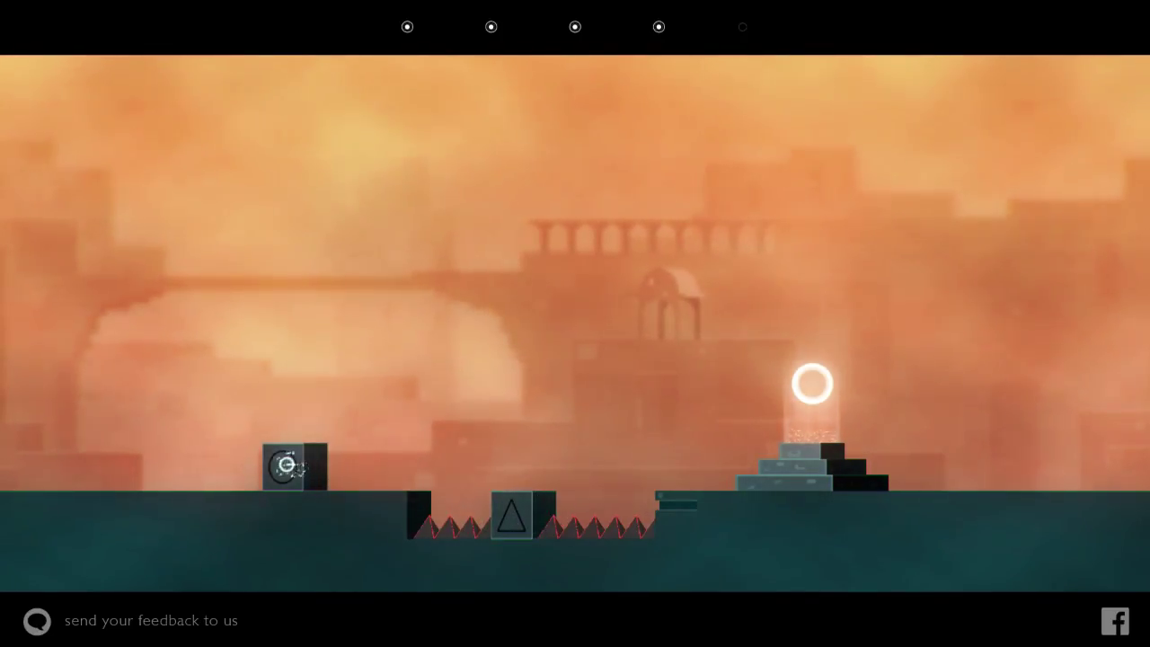
{"action": "left_click", "coordinate": [283, 468]}
{"action": "mouse_move", "coordinate": [283, 467]}
{"action": "left_mouse_down"}
{"action": "mouse_move", "coordinate": [377, 465]}
{"action": "mouse_move", "coordinate": [432, 422]}
{"action": "mouse_move", "coordinate": [492, 463]}
{"action": "mouse_move", "coordinate": [557, 409]}
{"action": "mouse_move", "coordinate": [611, 395]}
{"action": "mouse_move", "coordinate": [696, 463]}
{"action": "mouse_move", "coordinate": [809, 386]}
{"action": "left_mouse_up"}
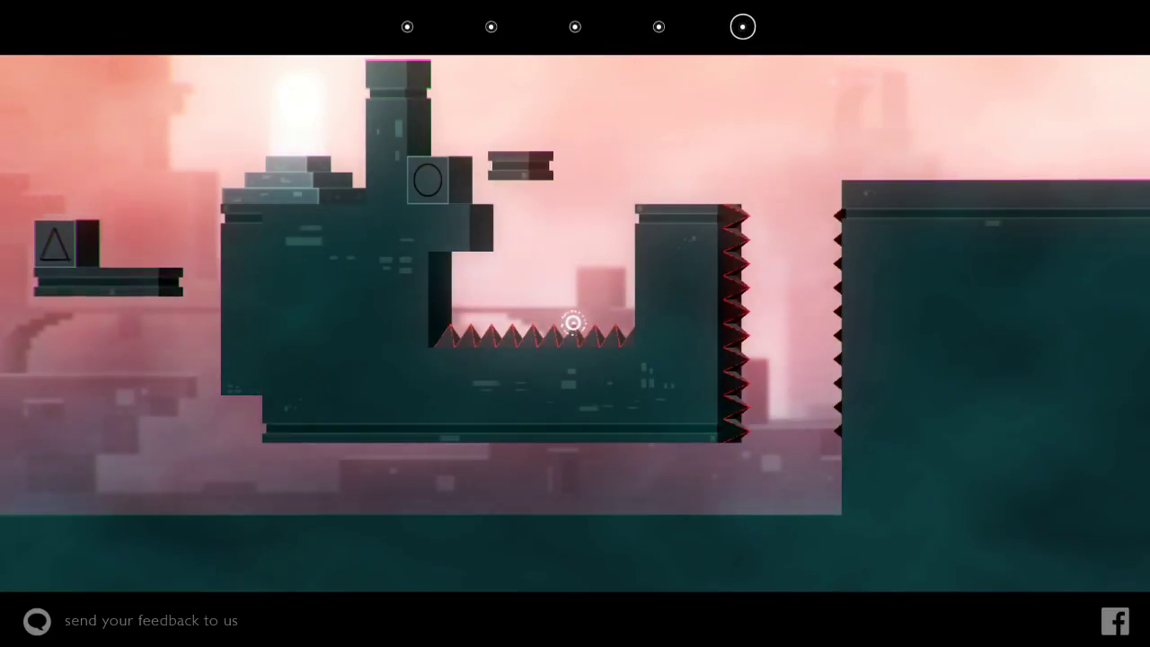
Step: Move the circle block onto the right pillar and leap it past the spiked wall
{"action": "key", "text": "Left"}
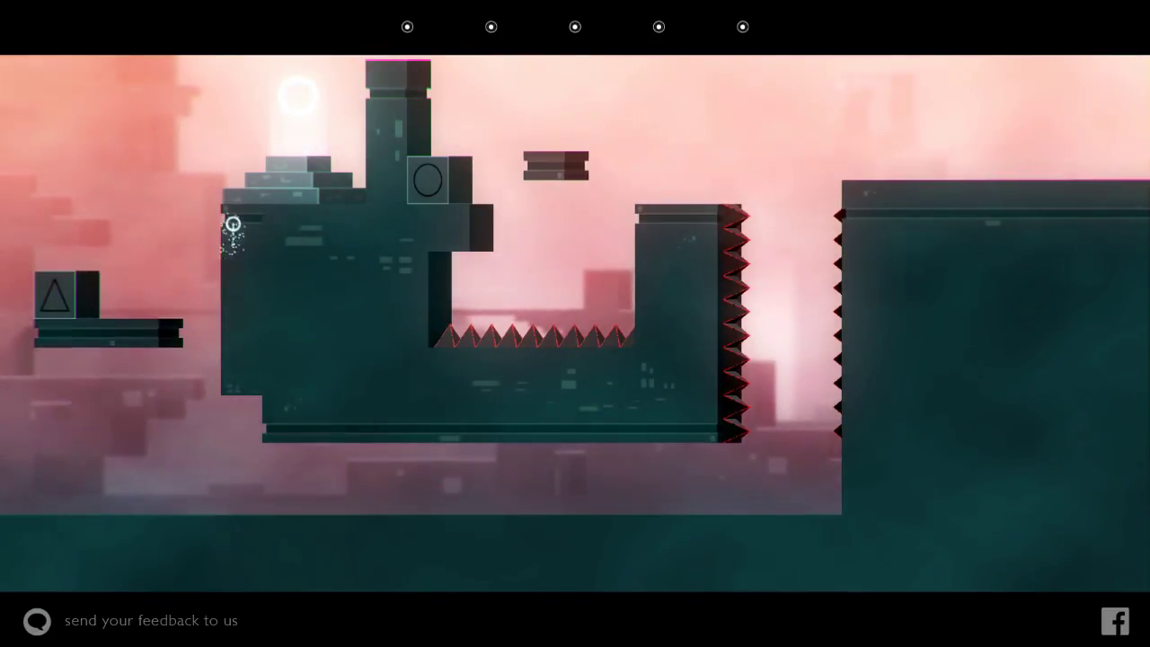
{"action": "key", "text": "Right"}
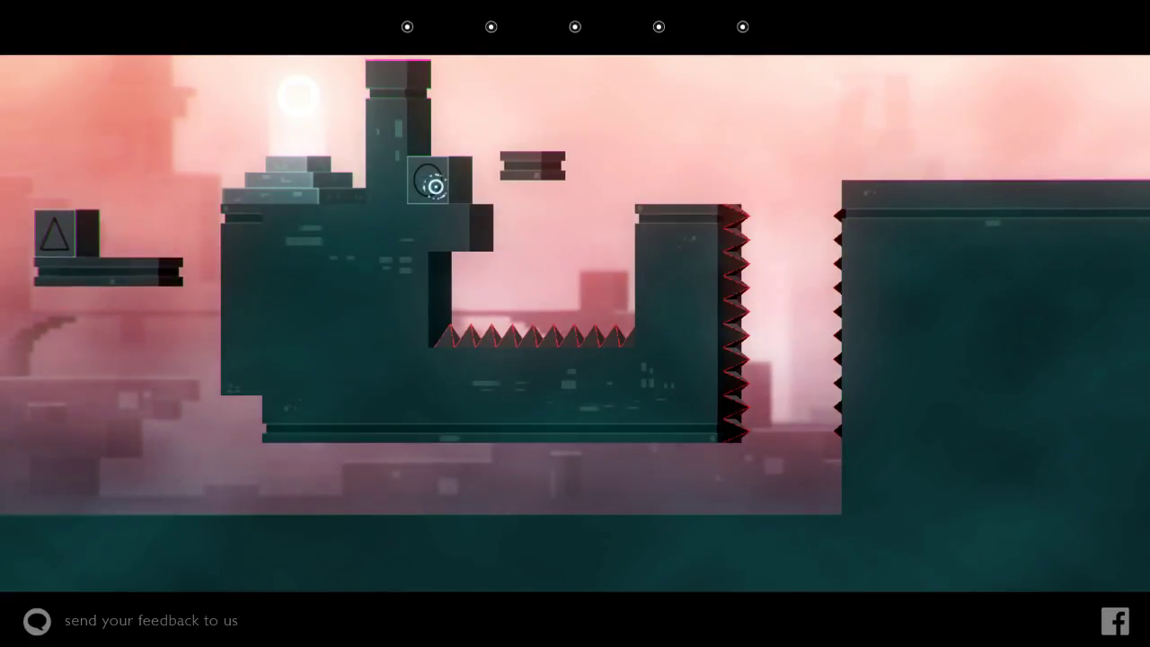
{"action": "key", "text": "Up"}
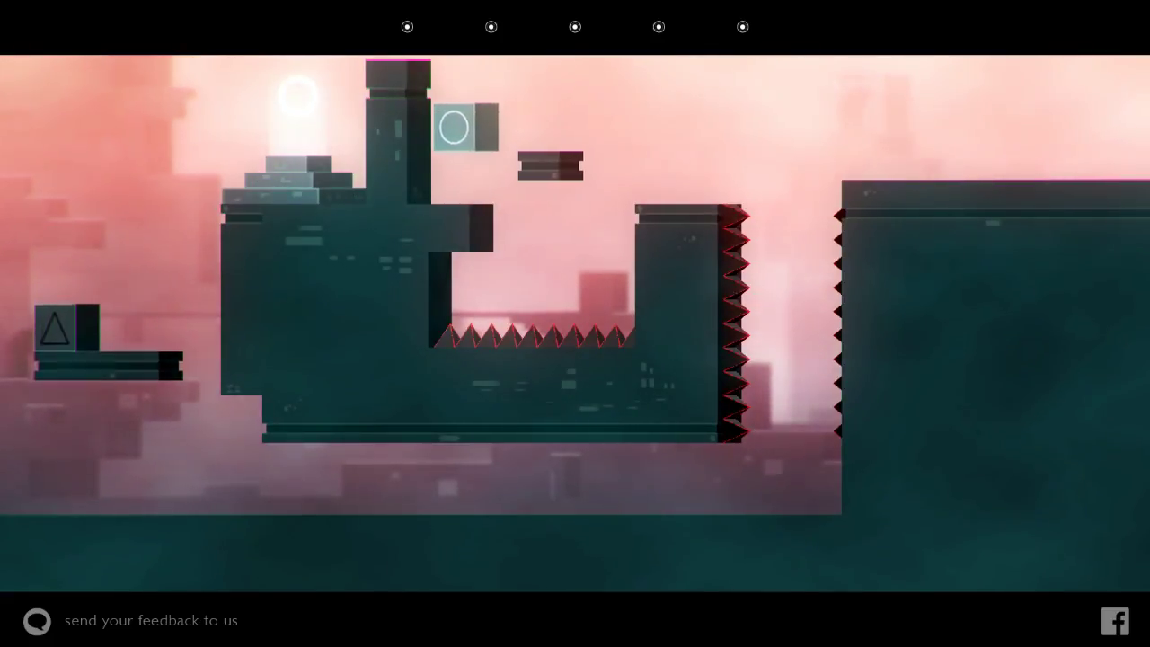
{"action": "key", "text": "Right"}
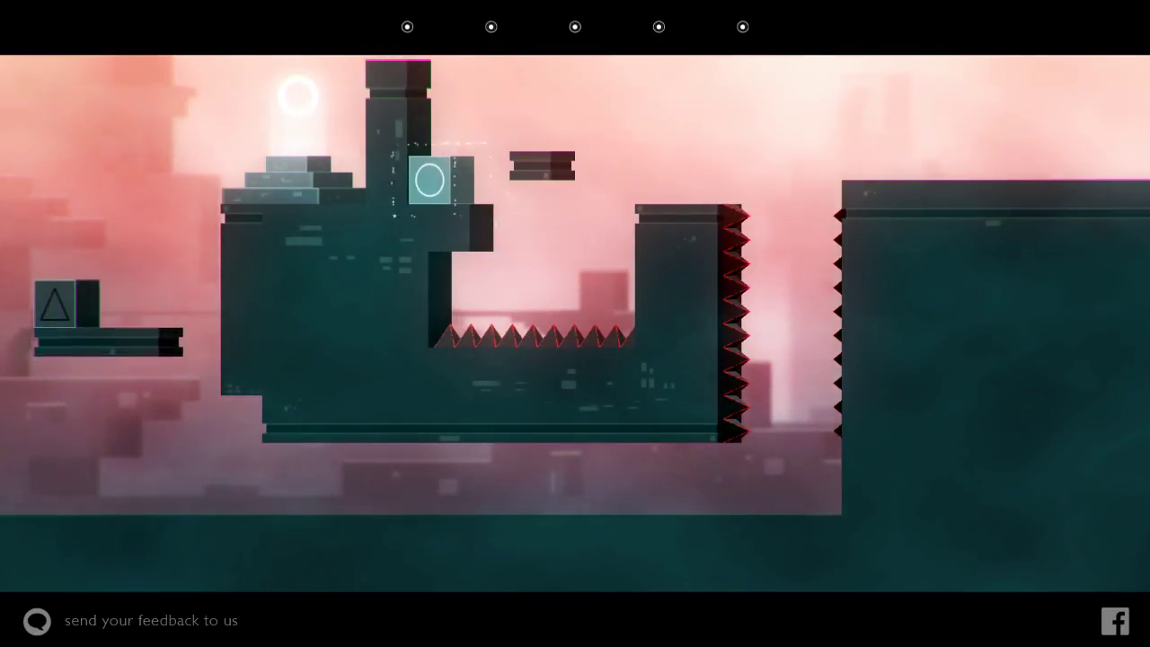
{"action": "key", "text": "Right"}
{"action": "key", "text": "Up"}
{"action": "key", "text": "Up"}
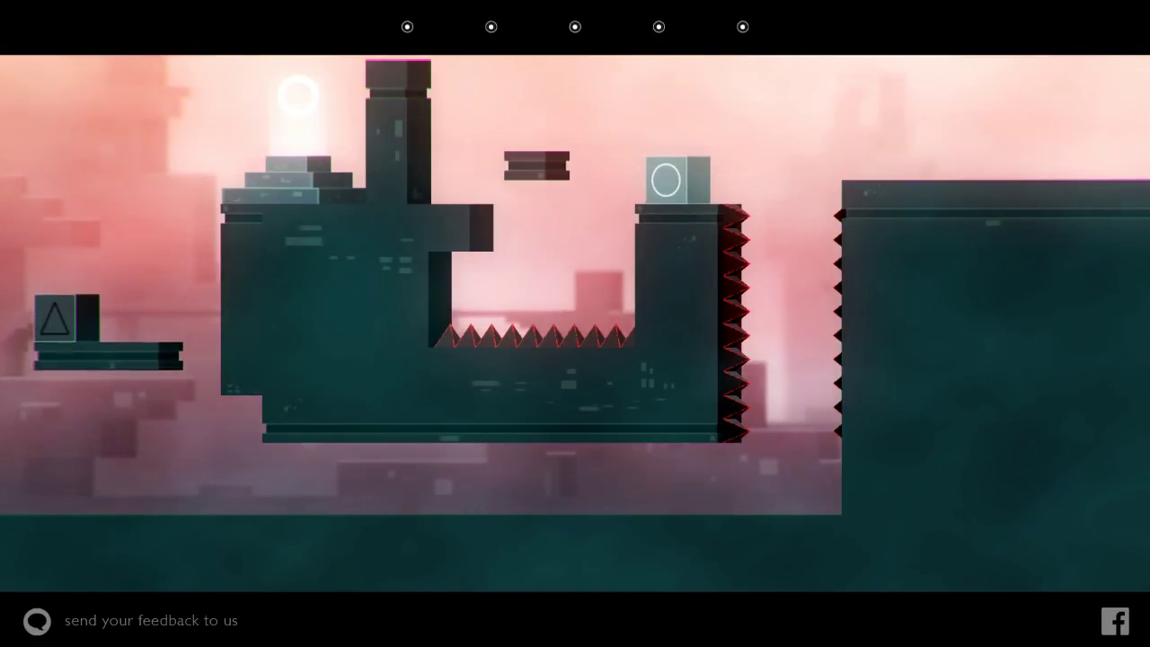
{"action": "key", "text": "Right"}
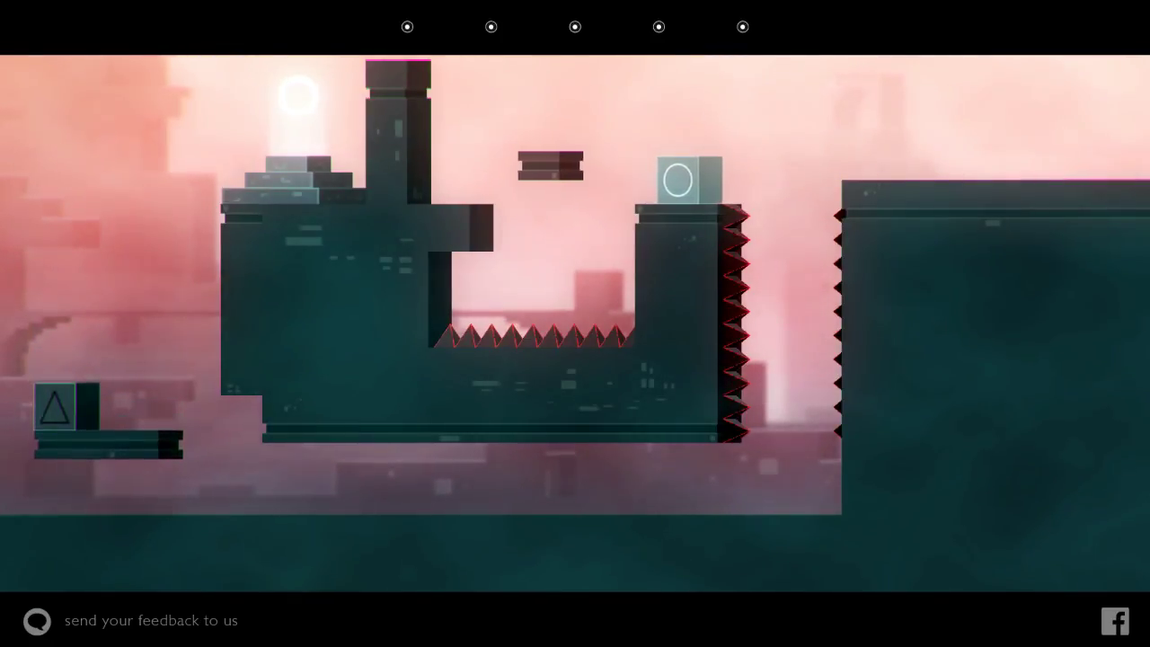
{"action": "key", "text": "Up"}
{"action": "key", "text": "Right"}
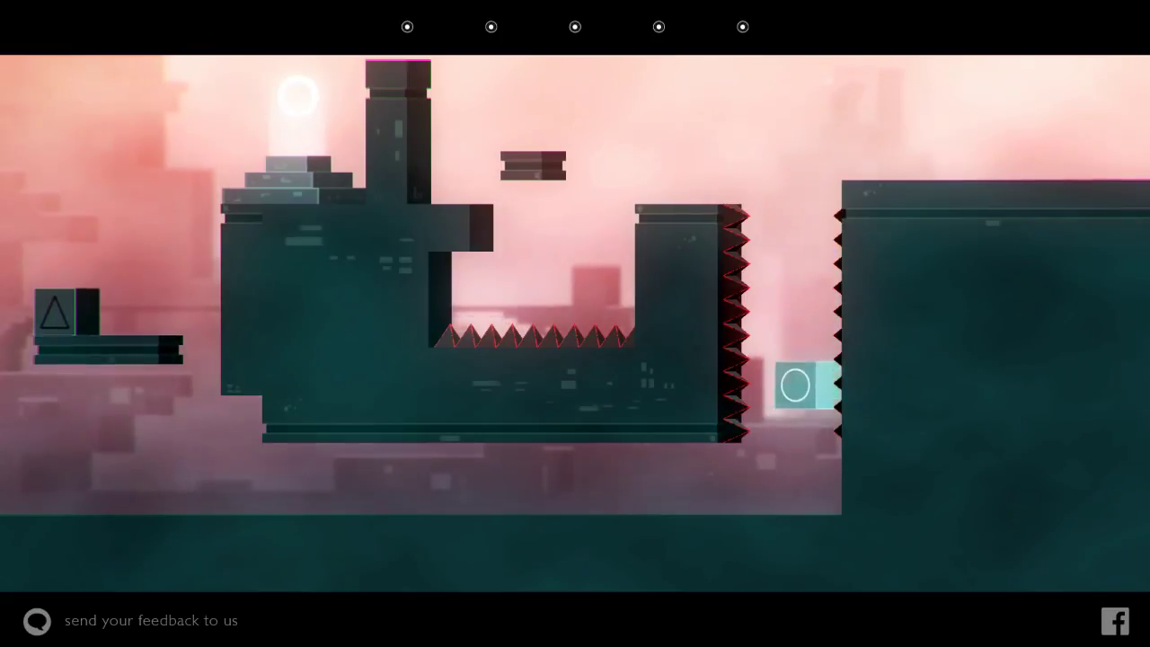
Step: Roll the circle block left along the ground to sit under the ledge, then switch away
{"action": "key", "text": "Left"}
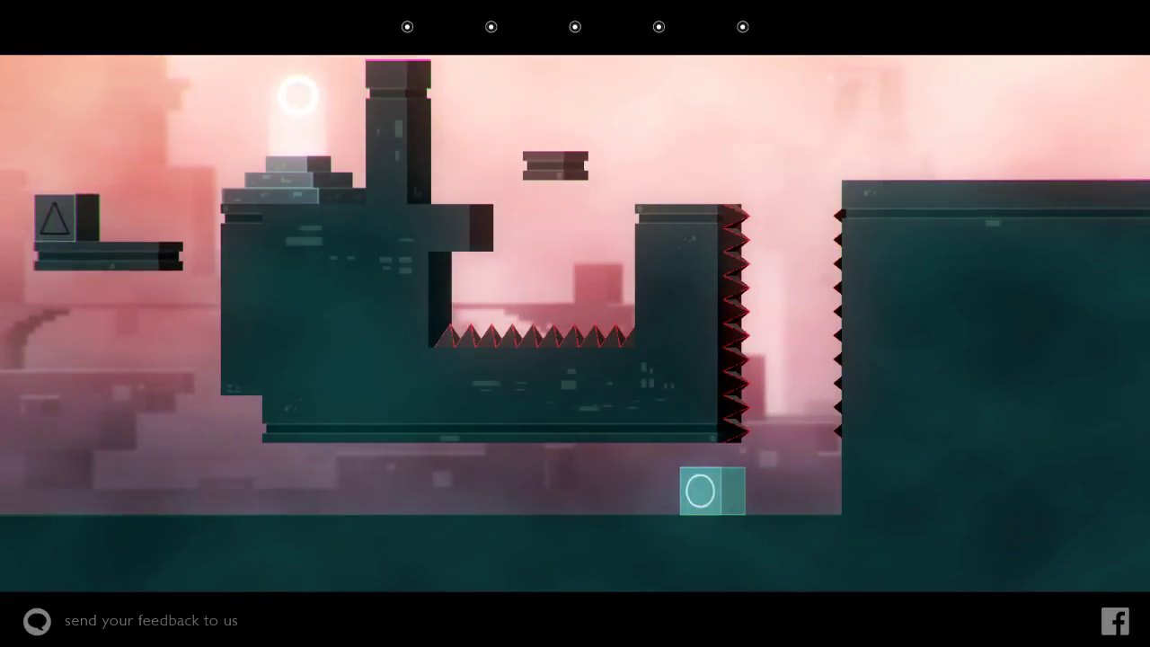
{"action": "key", "text": "Left"}
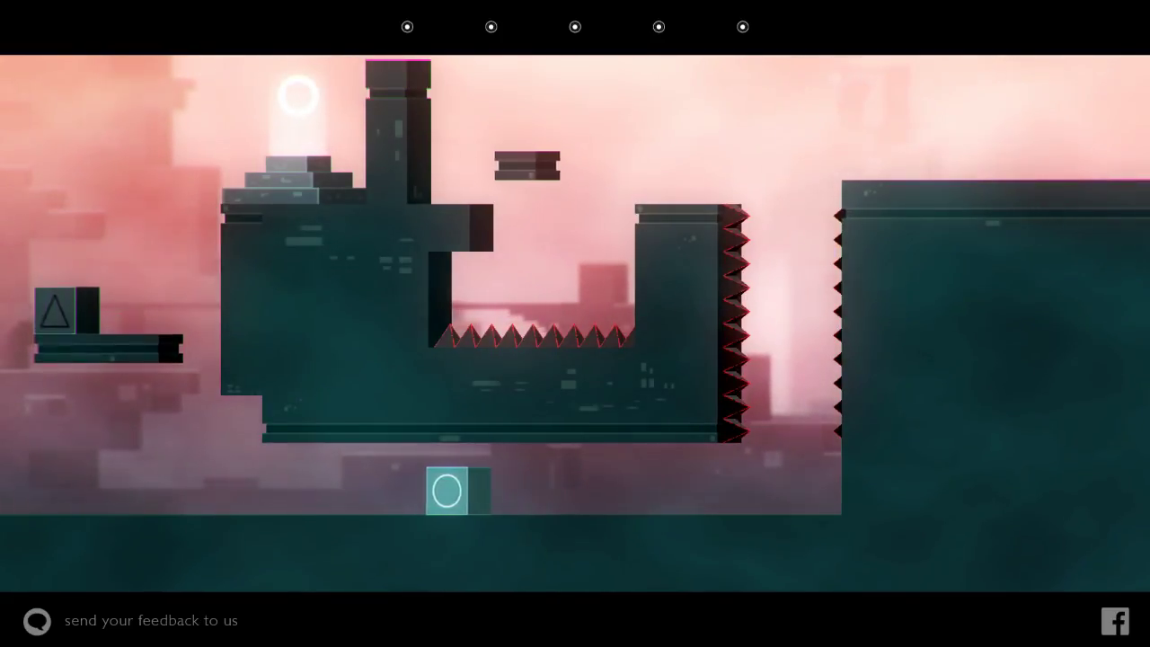
{"action": "key", "text": "Left"}
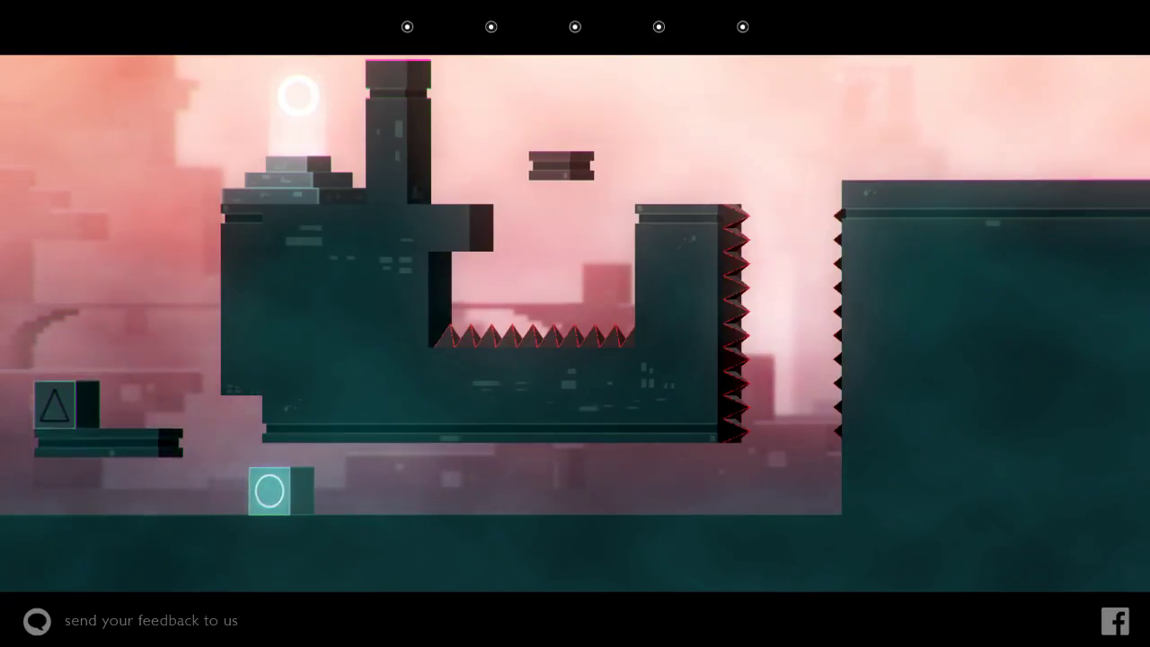
{"action": "key", "text": "Left"}
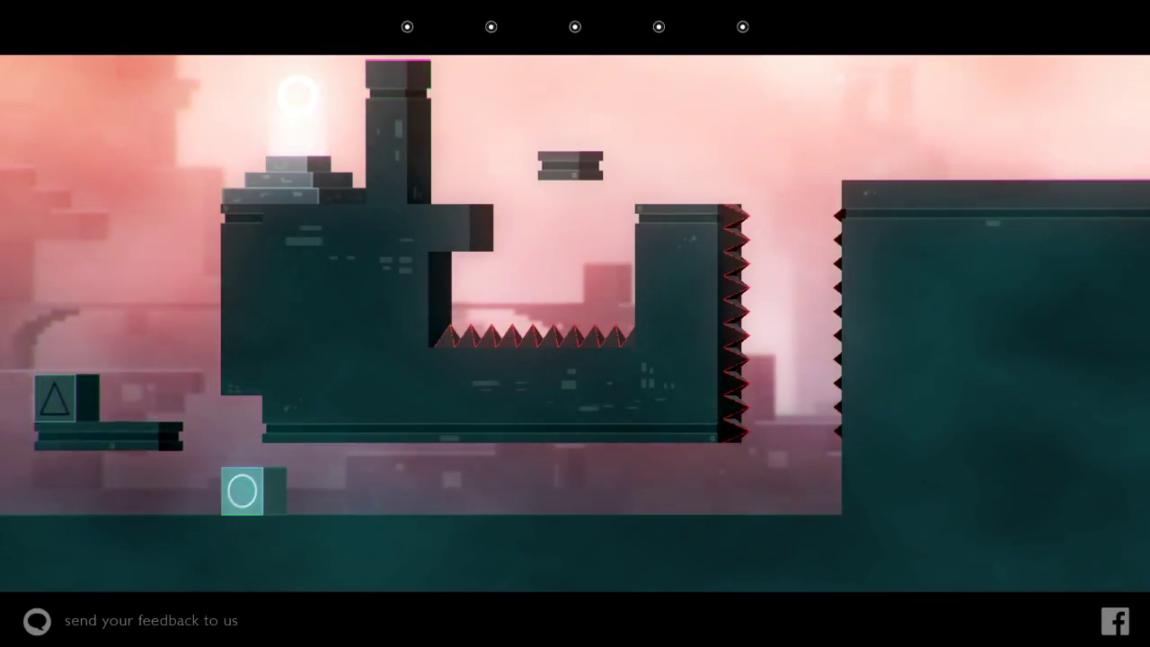
{"action": "key", "text": "Left"}
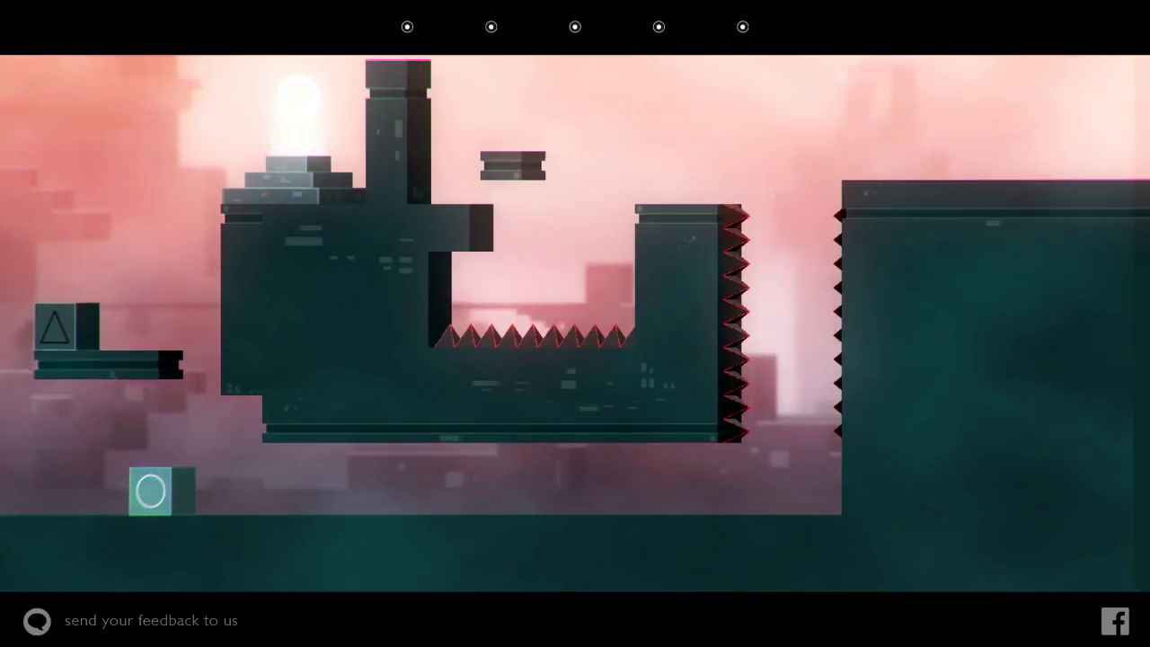
{"action": "key", "text": "Right"}
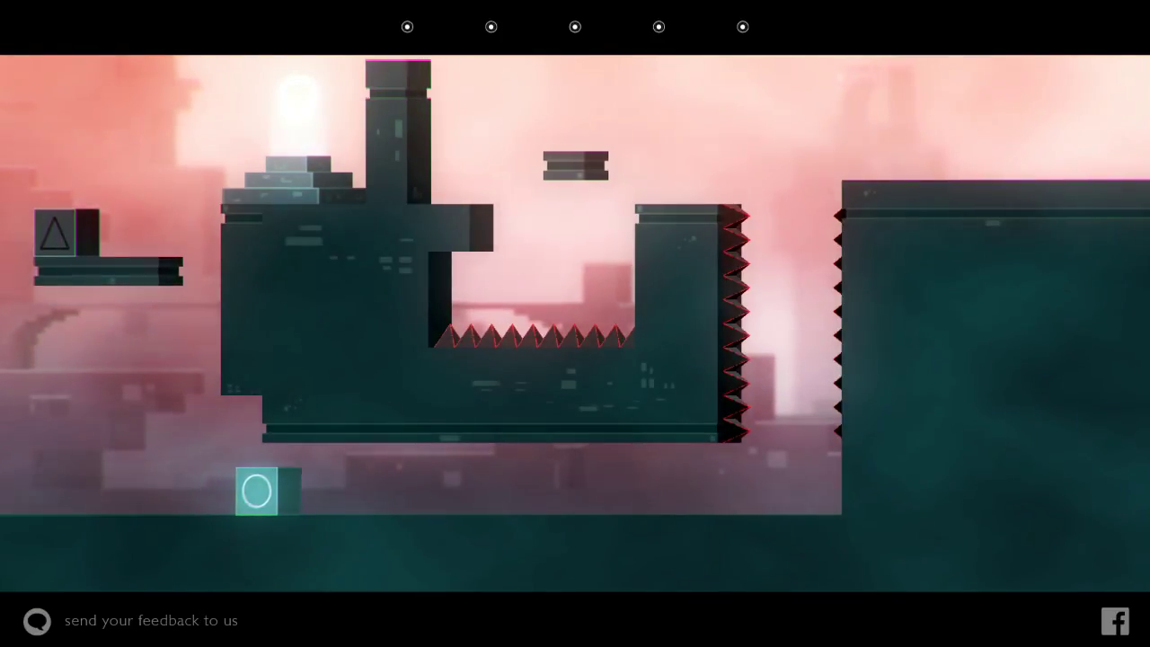
{"action": "key", "text": "space"}
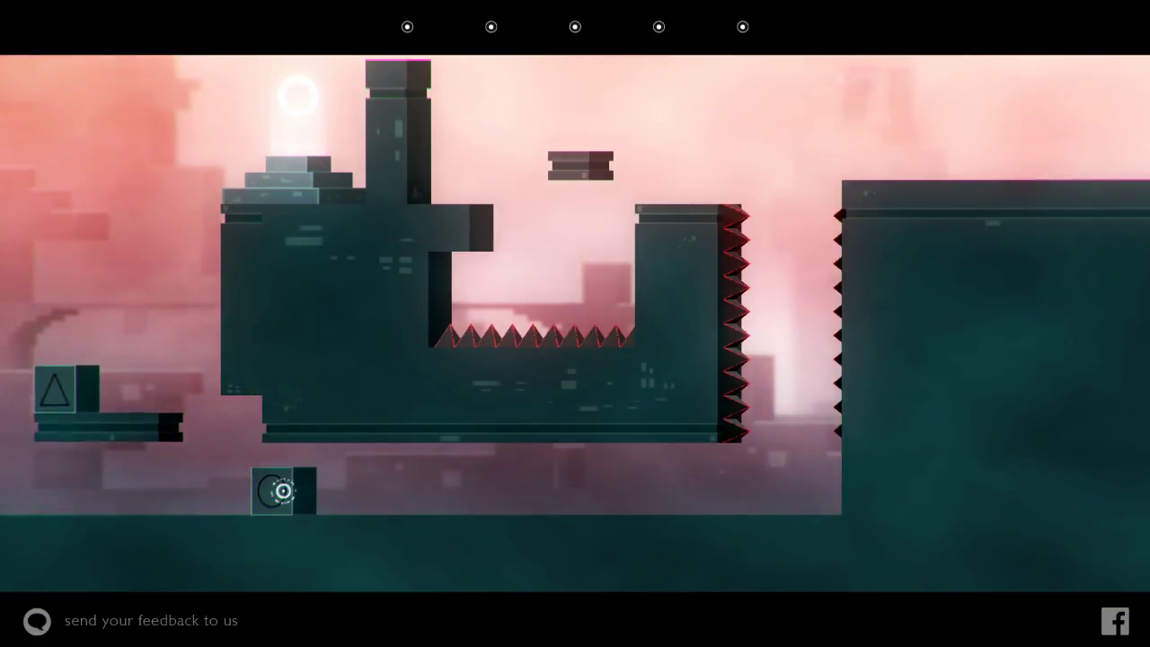
Step: Drop the triangle block to the ground and settle it beside the circle block
{"action": "key", "text": "space"}
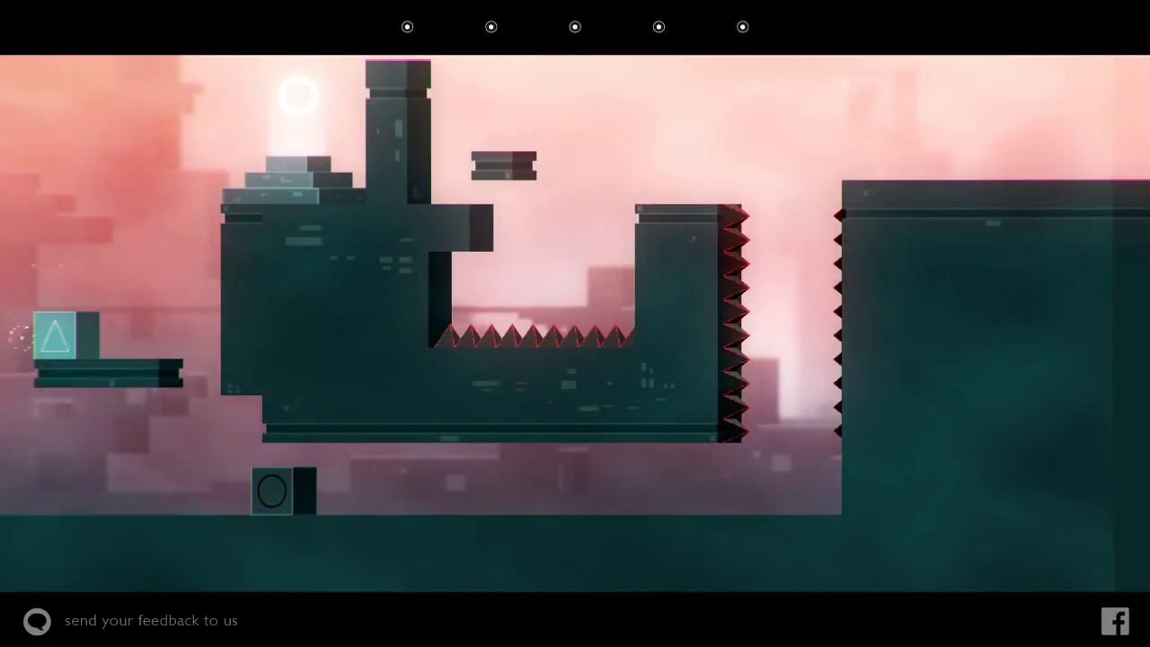
{"action": "key", "text": "Right"}
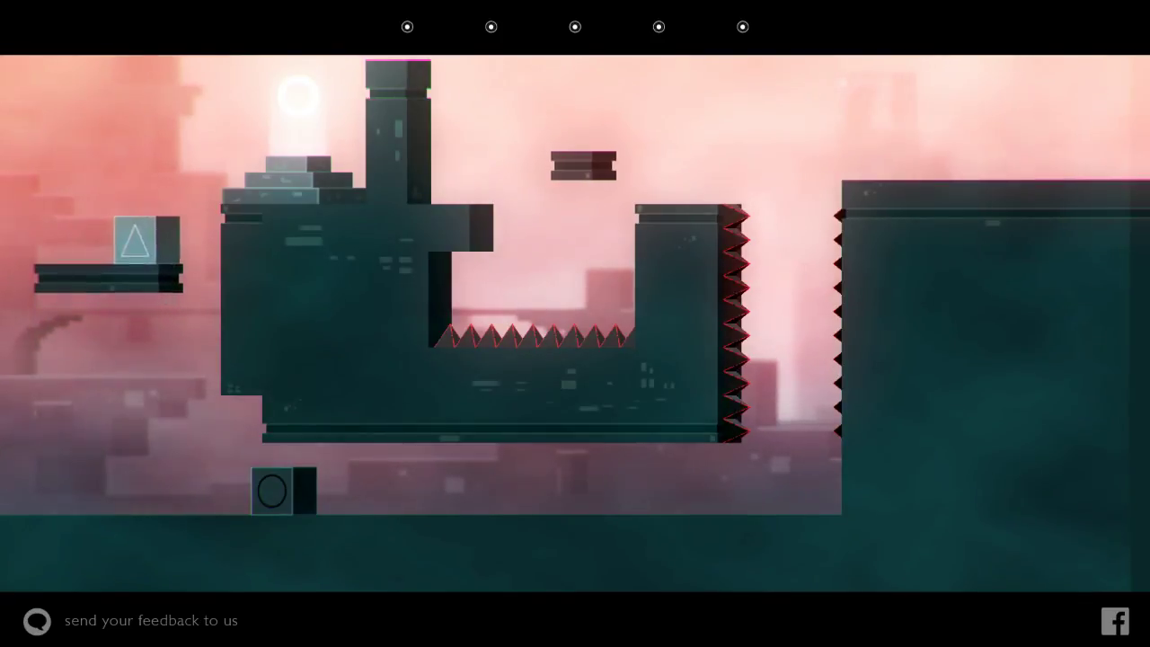
{"action": "key", "text": "Right"}
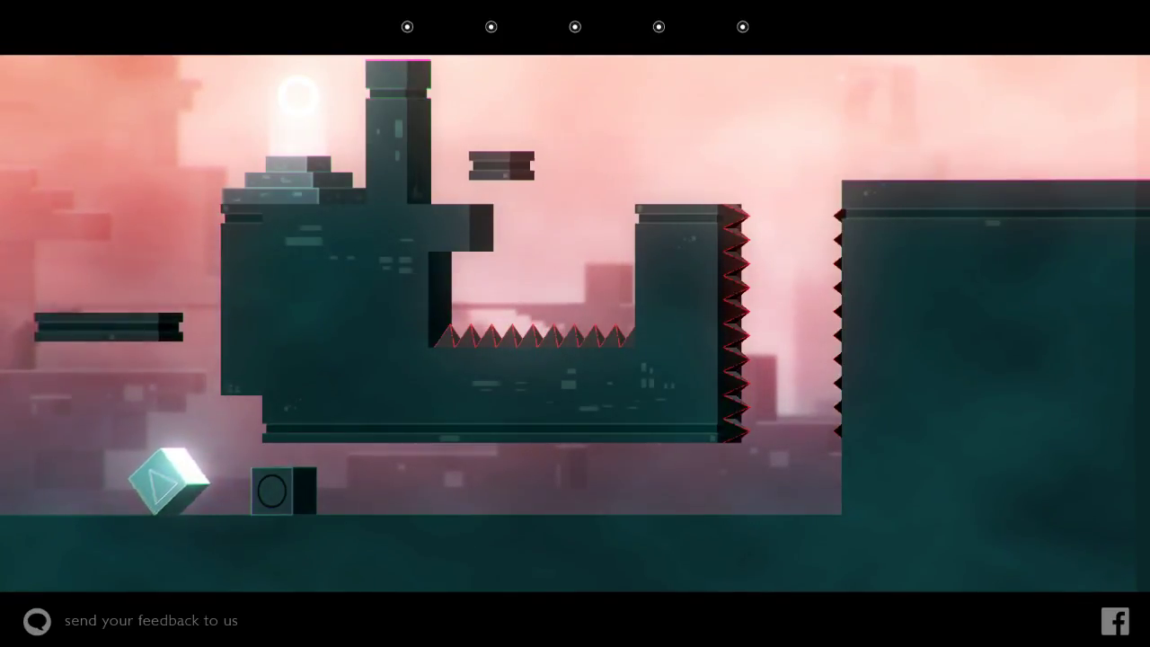
{"action": "key", "text": "Right"}
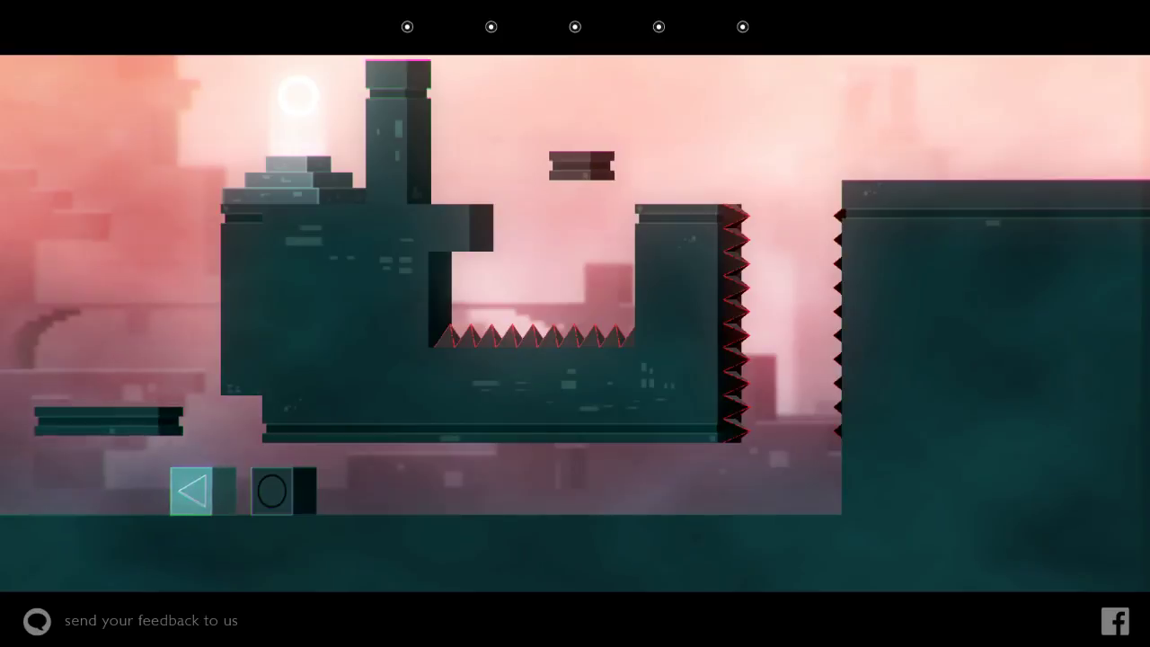
{"action": "key", "text": "Right"}
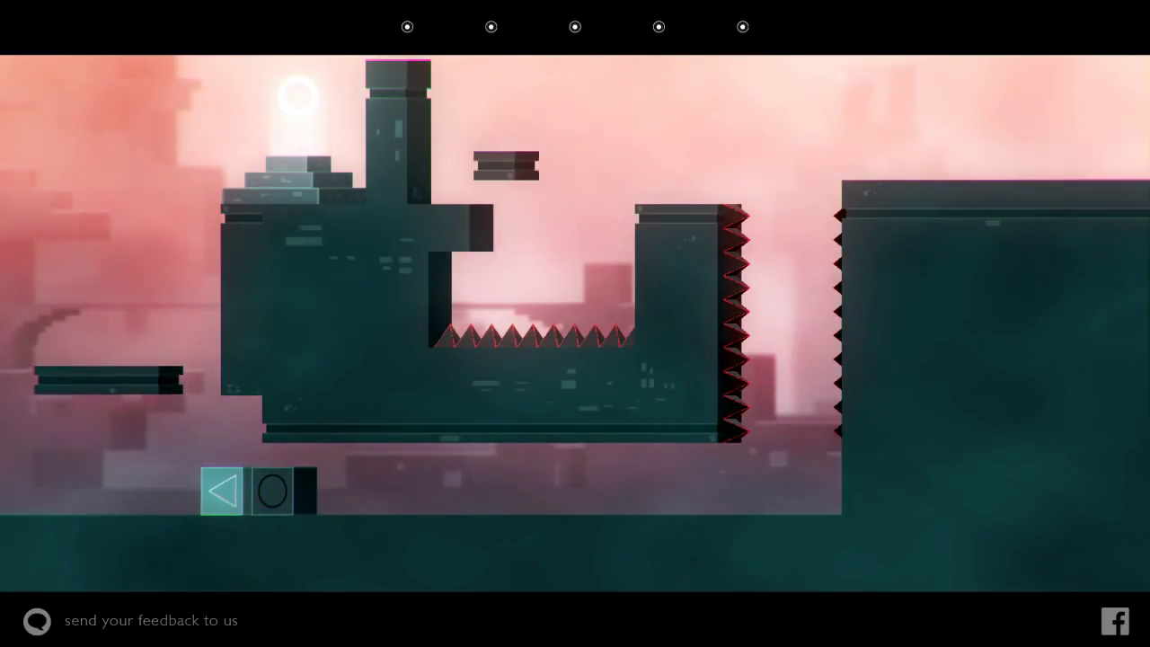
{"action": "key", "text": "Left"}
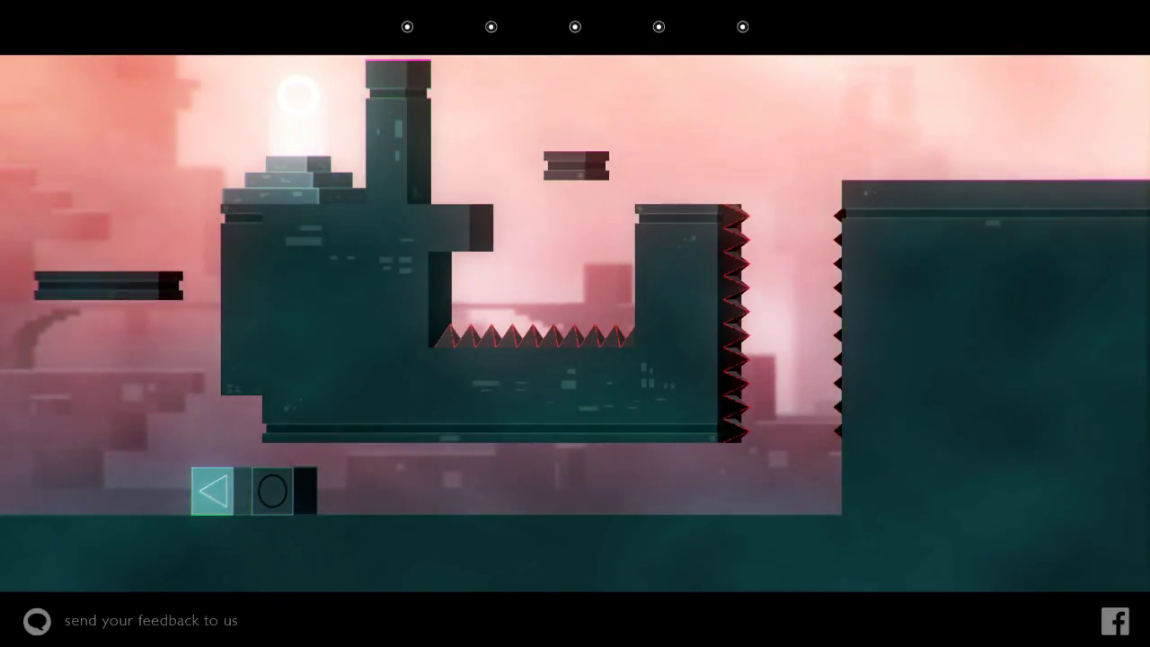
{"action": "key", "text": "Left"}
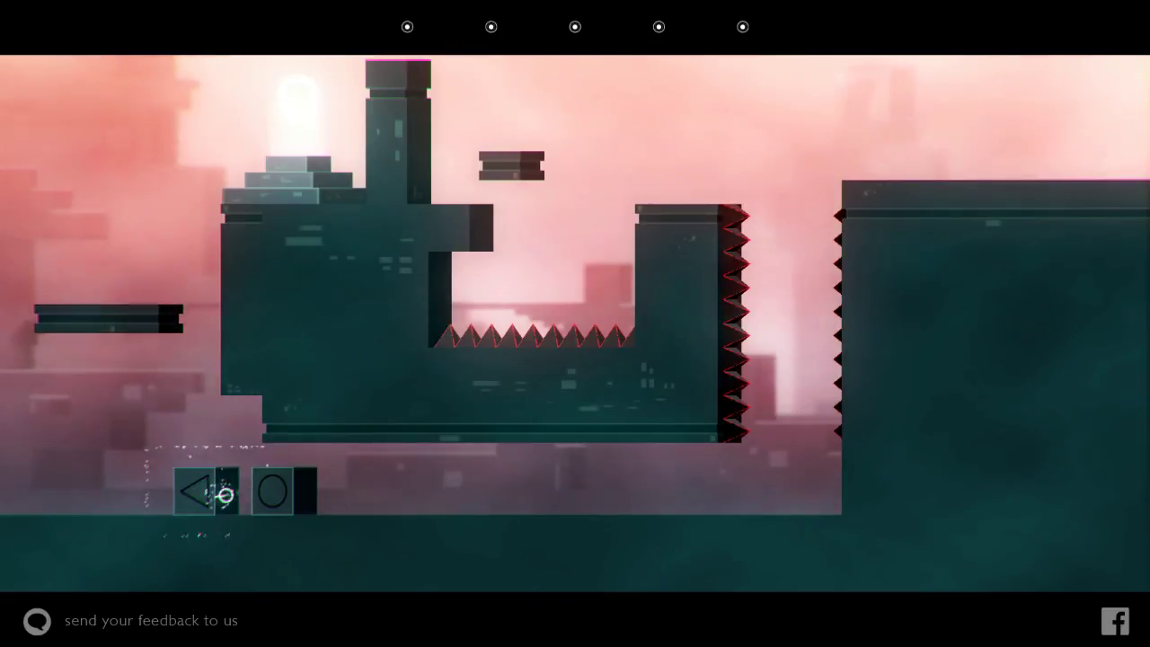
Step: Jump the circle block via the rising platform onto the pedestal ledge
{"action": "key", "text": "Tab"}
{"action": "key", "text": "Left"}
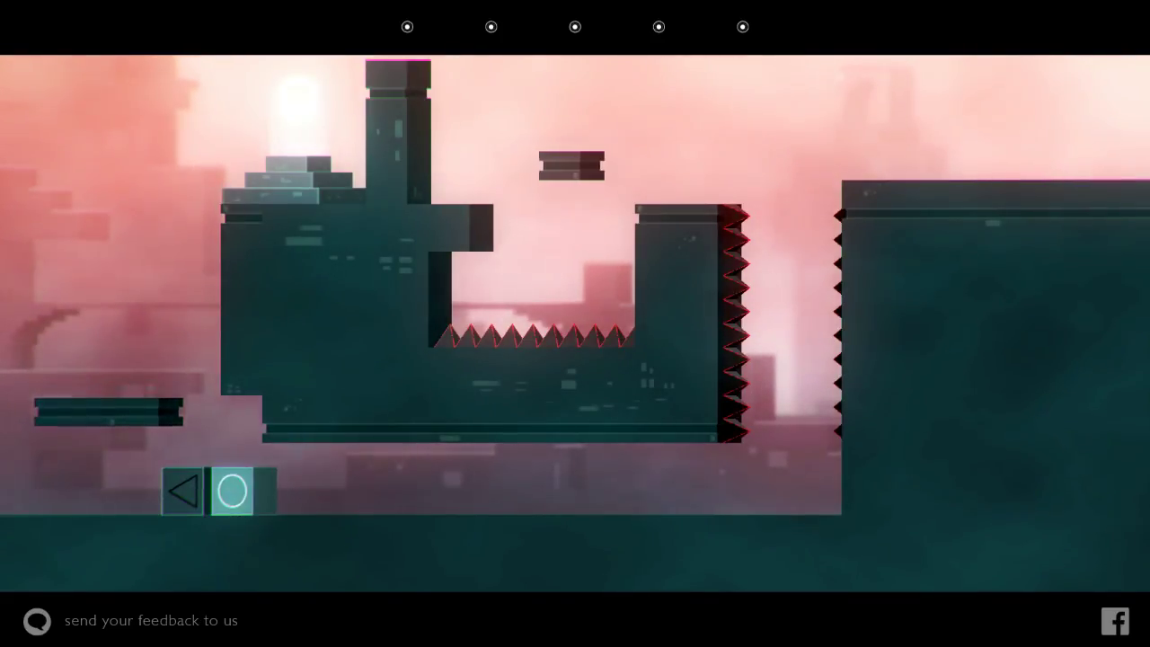
{"action": "key", "text": "Up"}
{"action": "key", "text": "Left"}
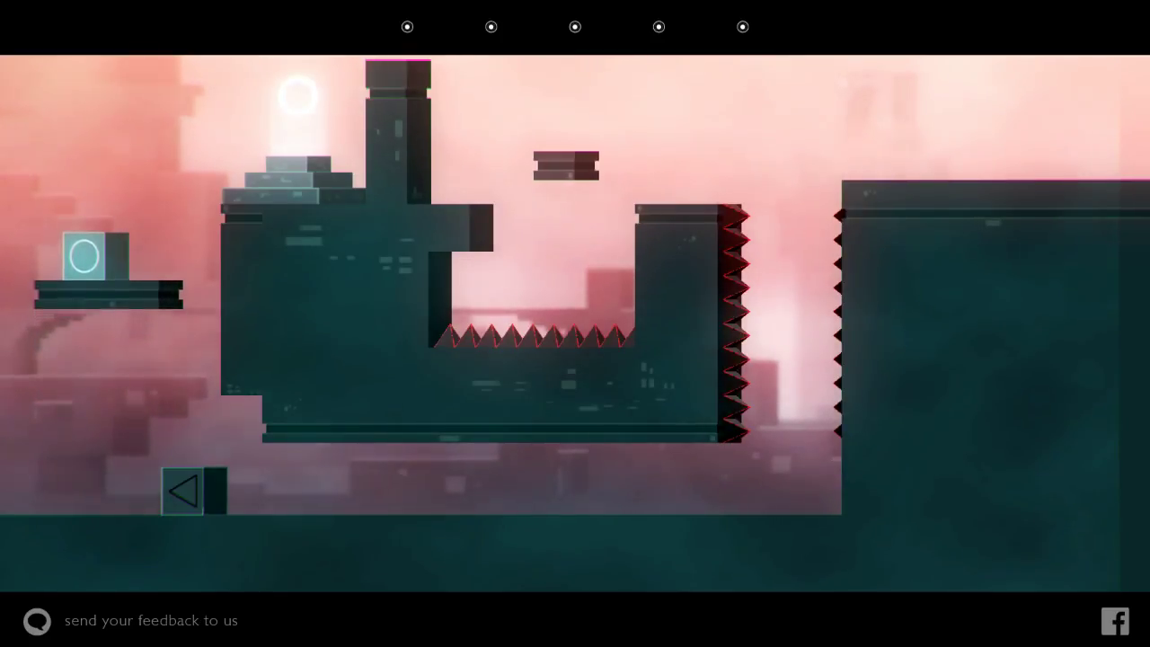
{"action": "key", "text": "Up"}
{"action": "key", "text": "Right"}
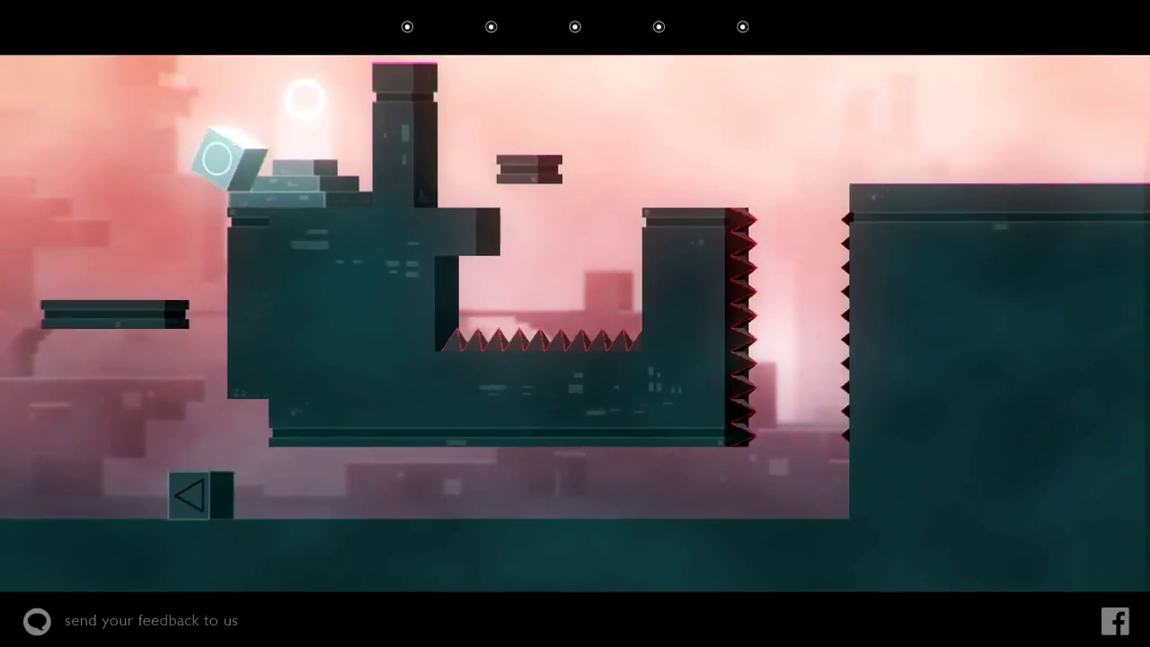